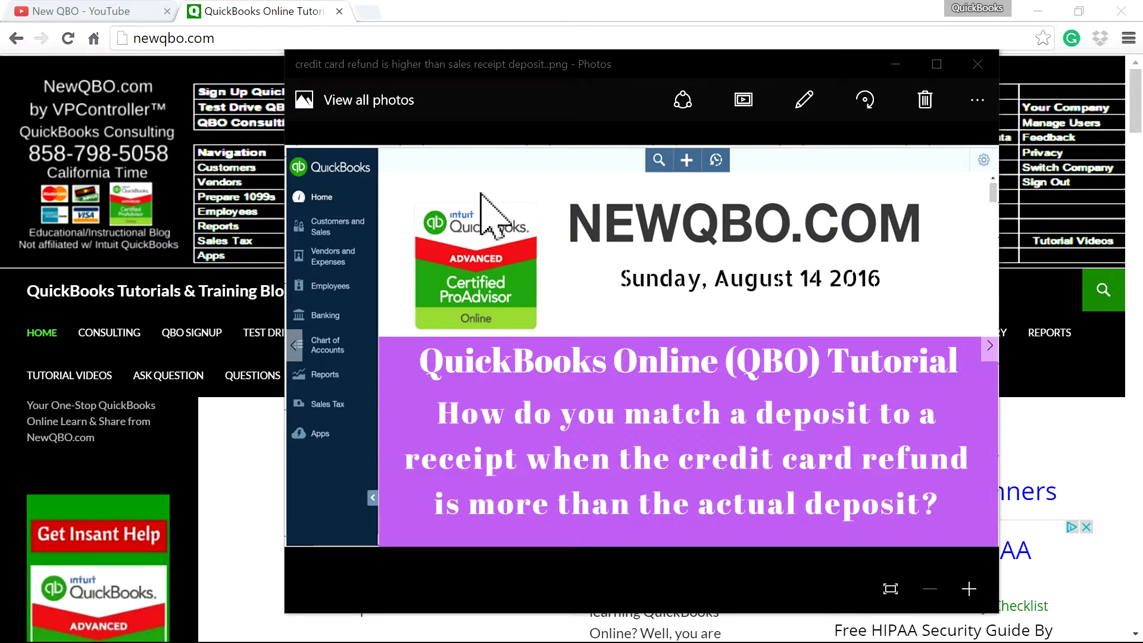
# - Put the tutorial title image away and bring the NewQBO.com home page back to the front
pyautogui.click(18, 89)
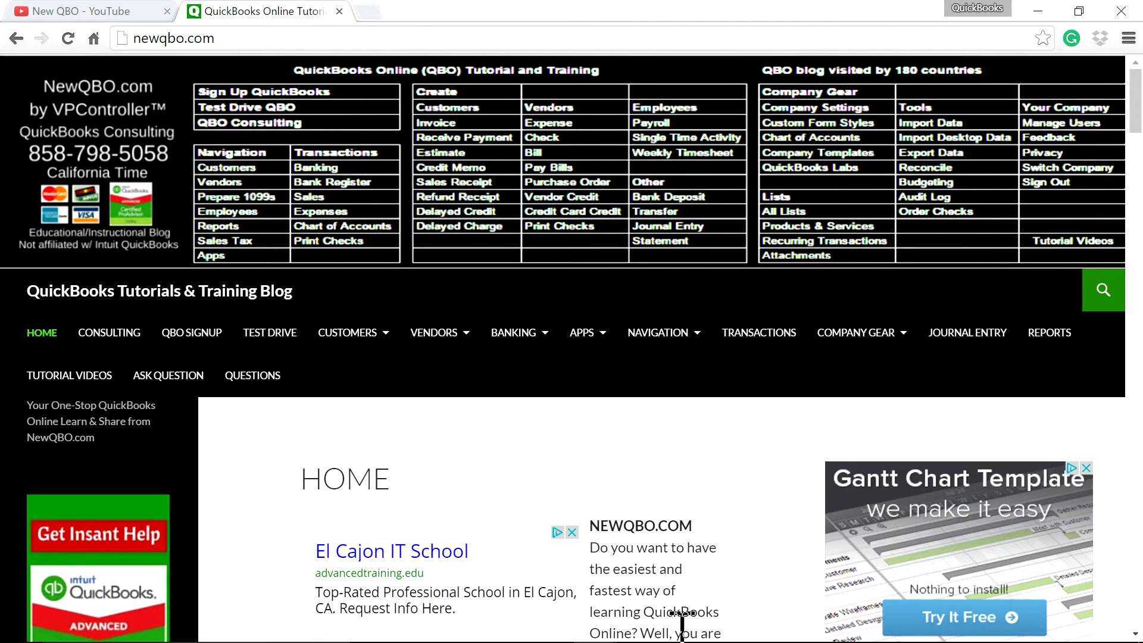
pyautogui.click(774, 632)
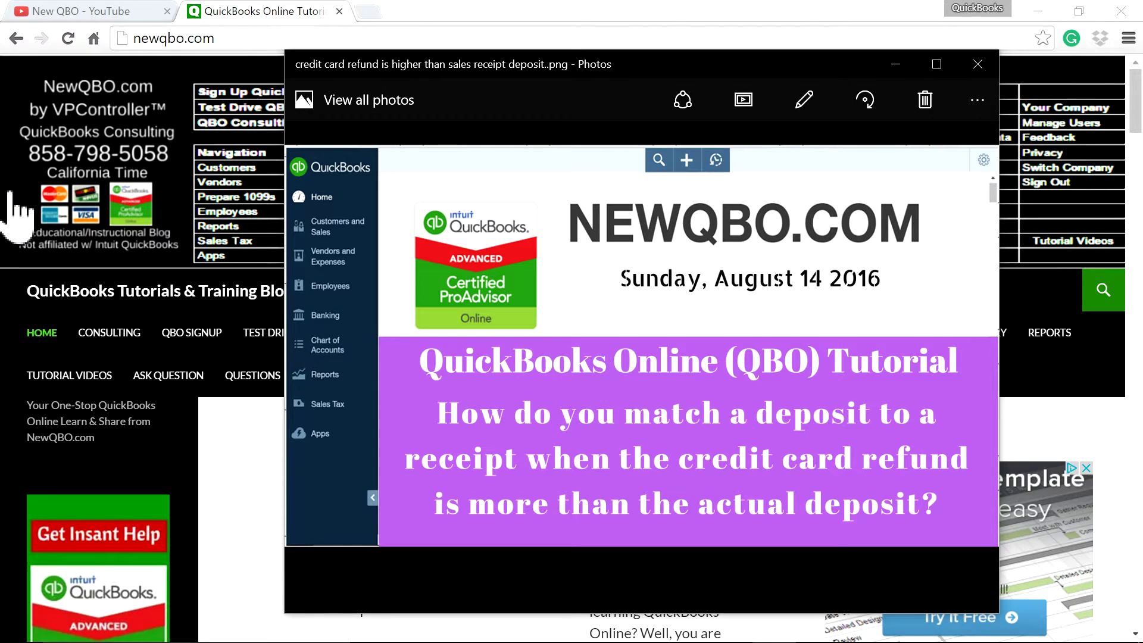
pyautogui.click(182, 87)
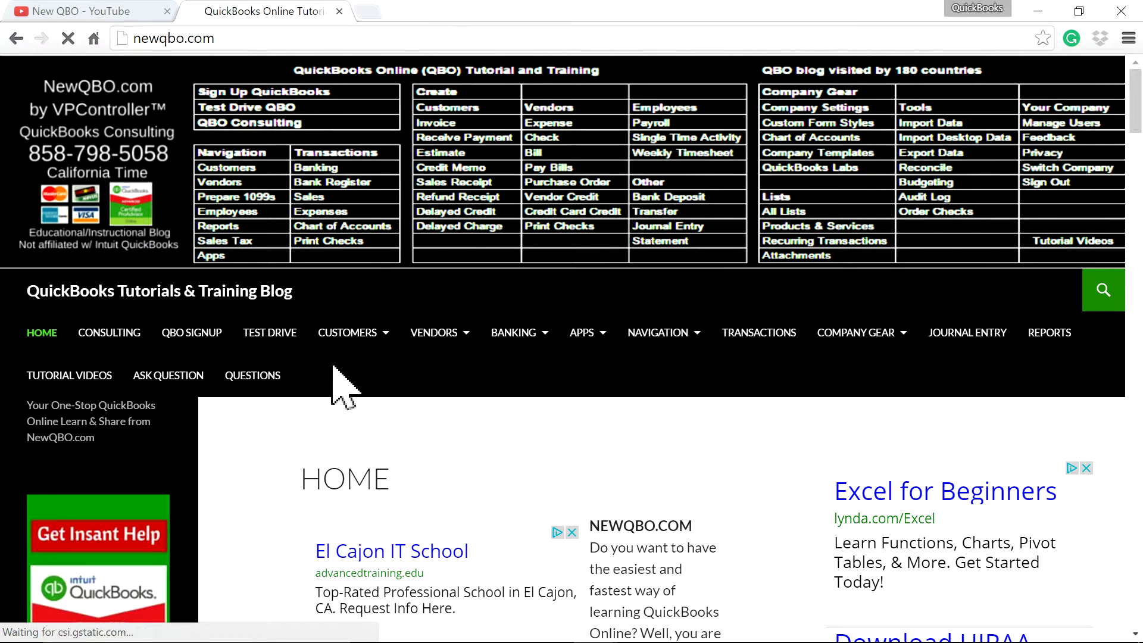
# - Go to the Test Drive page and highlight the 30-day free trial and QuickBooks Online Test Drive headings
pyautogui.click(274, 340)
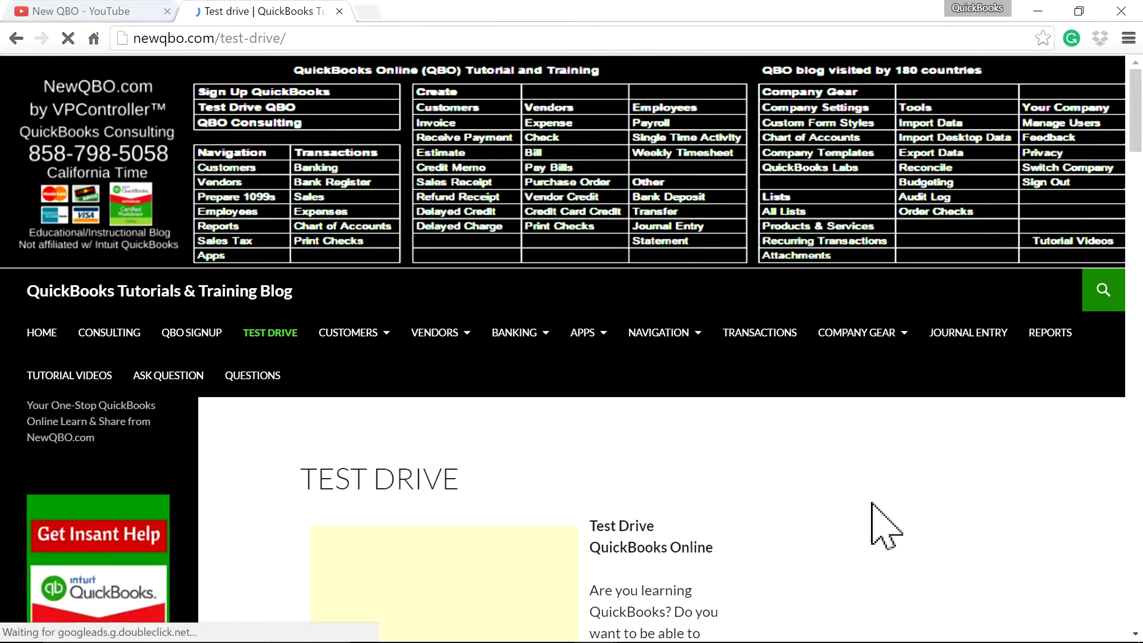
pyautogui.scroll(-4, 792, 520)
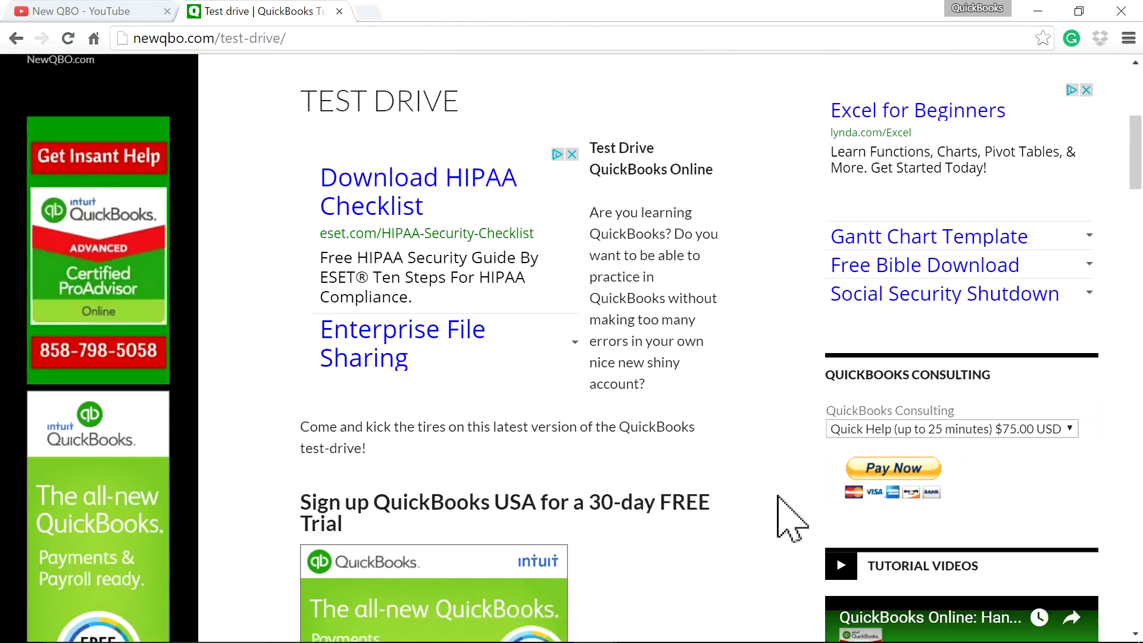
pyautogui.scroll(-10, 792, 518)
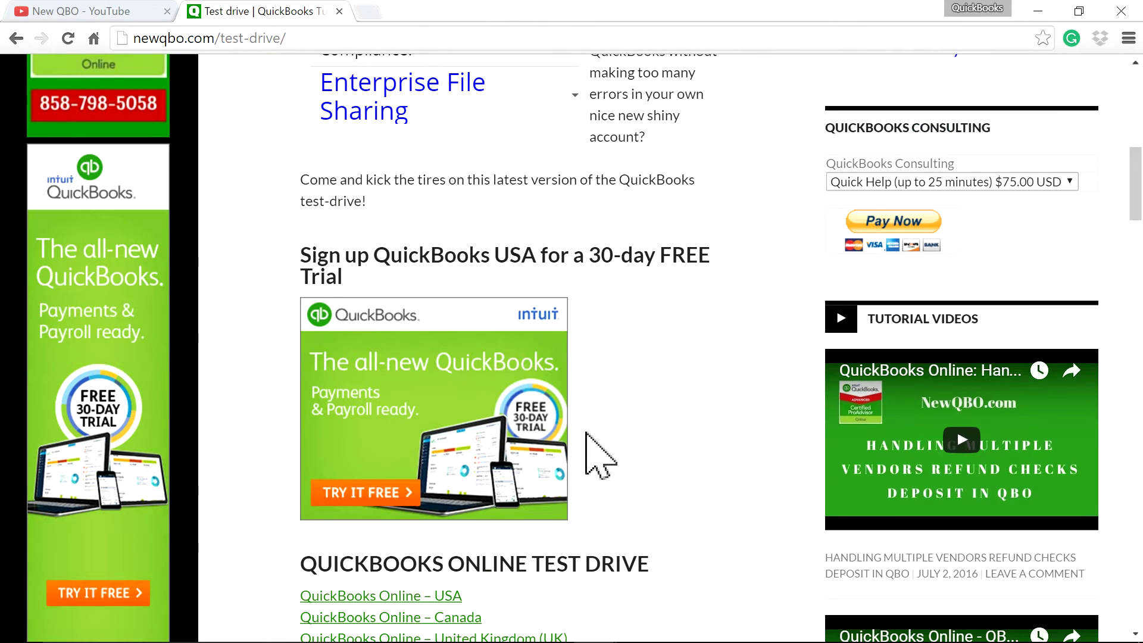
pyautogui.moveTo(312, 257); pyautogui.dragTo(409, 265)
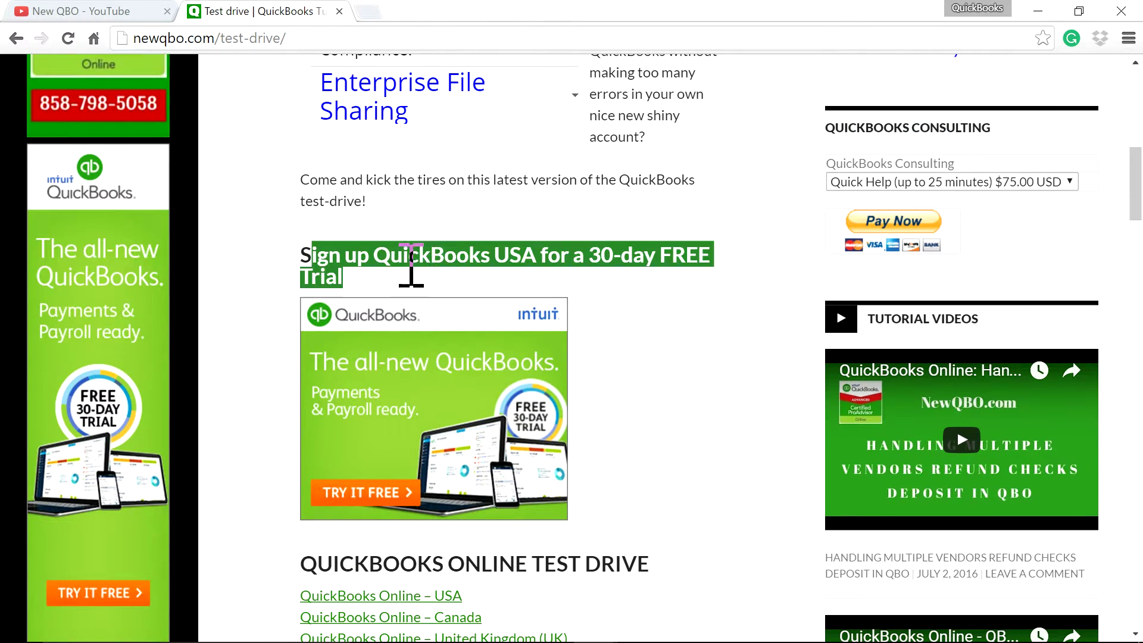
pyautogui.scroll(-3, 799, 447)
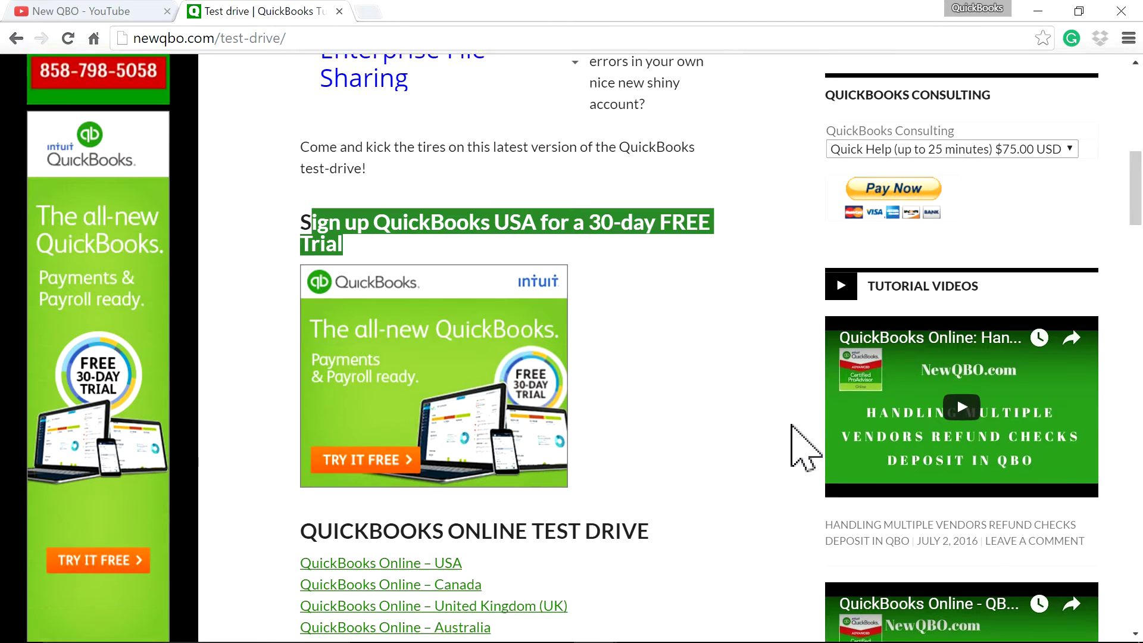
pyautogui.scroll(-10, 714, 429)
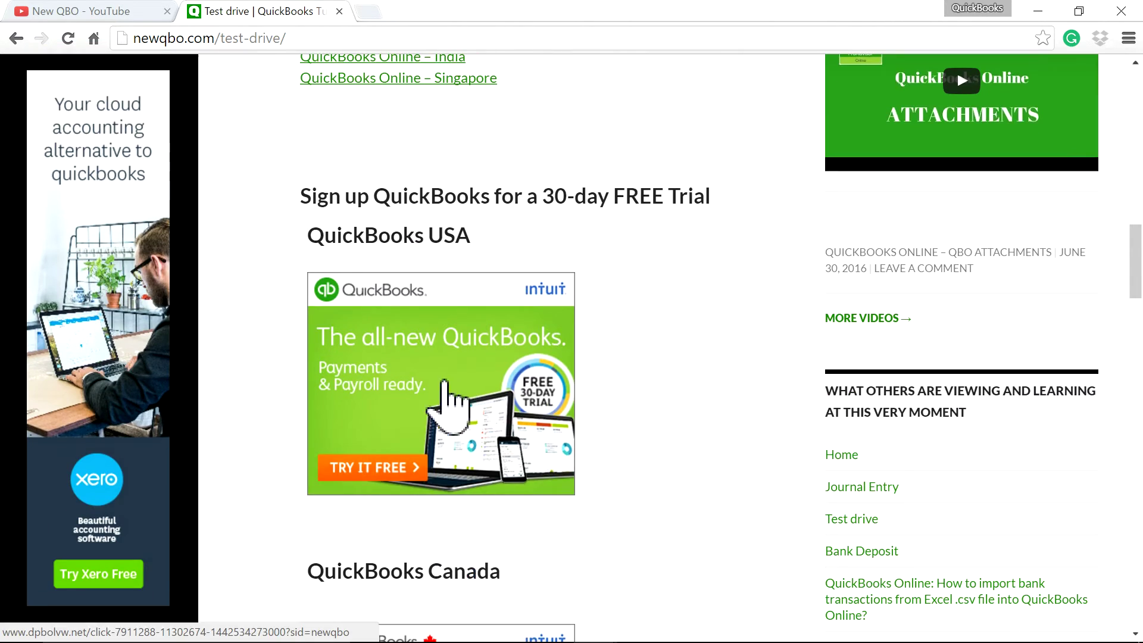
pyautogui.scroll(-6, 688, 523)
pyautogui.scroll(10, 676, 529)
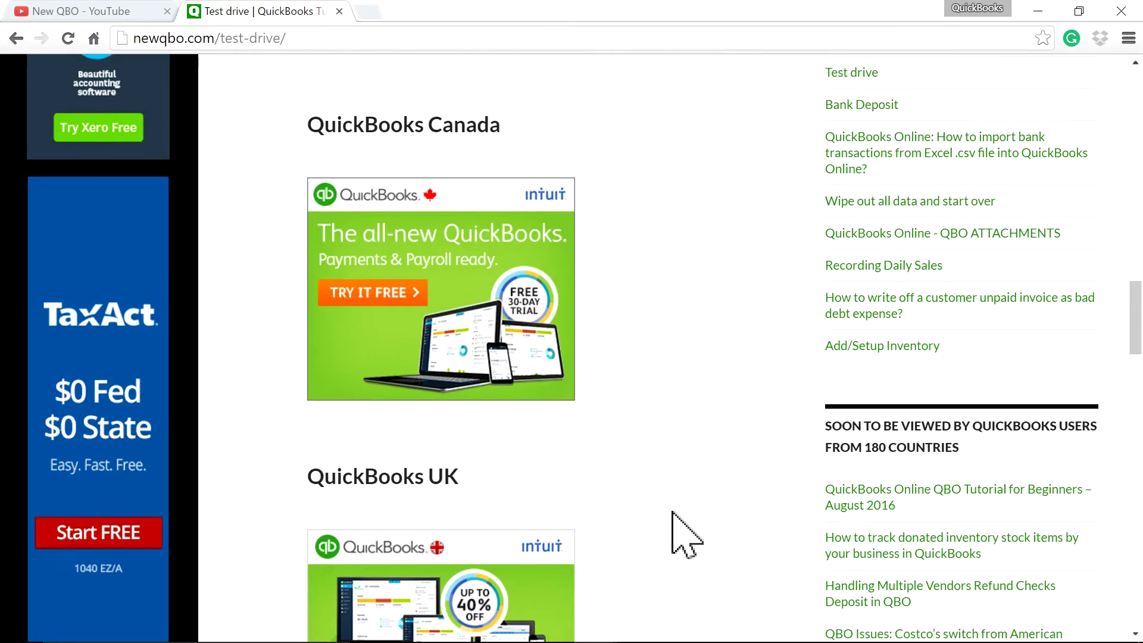
pyautogui.scroll(5, 693, 536)
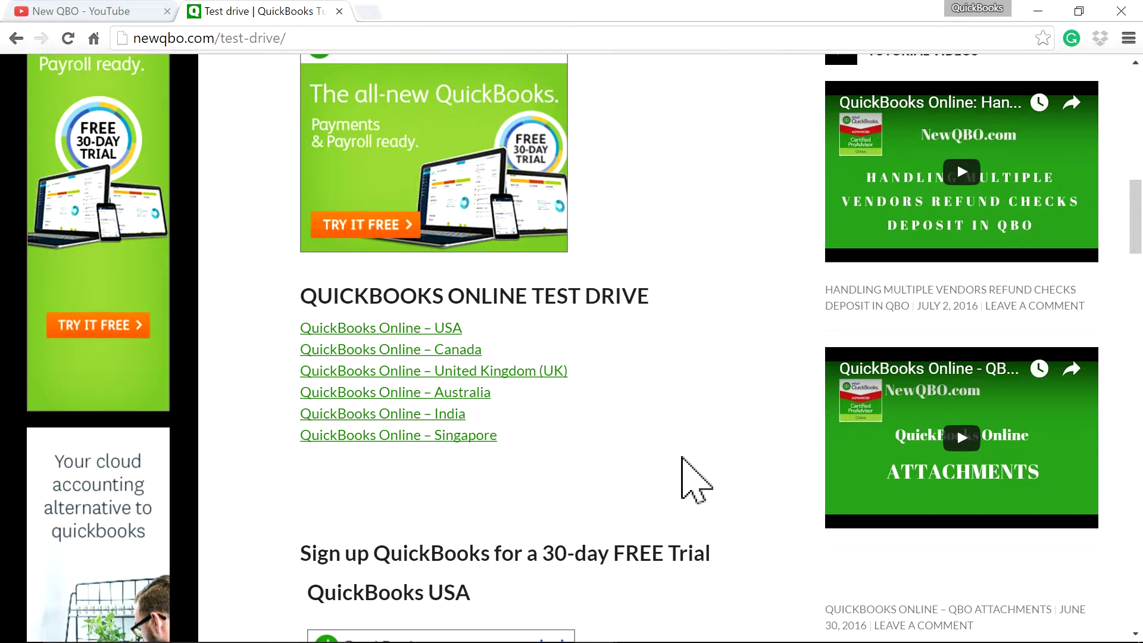
pyautogui.scroll(2, 682, 456)
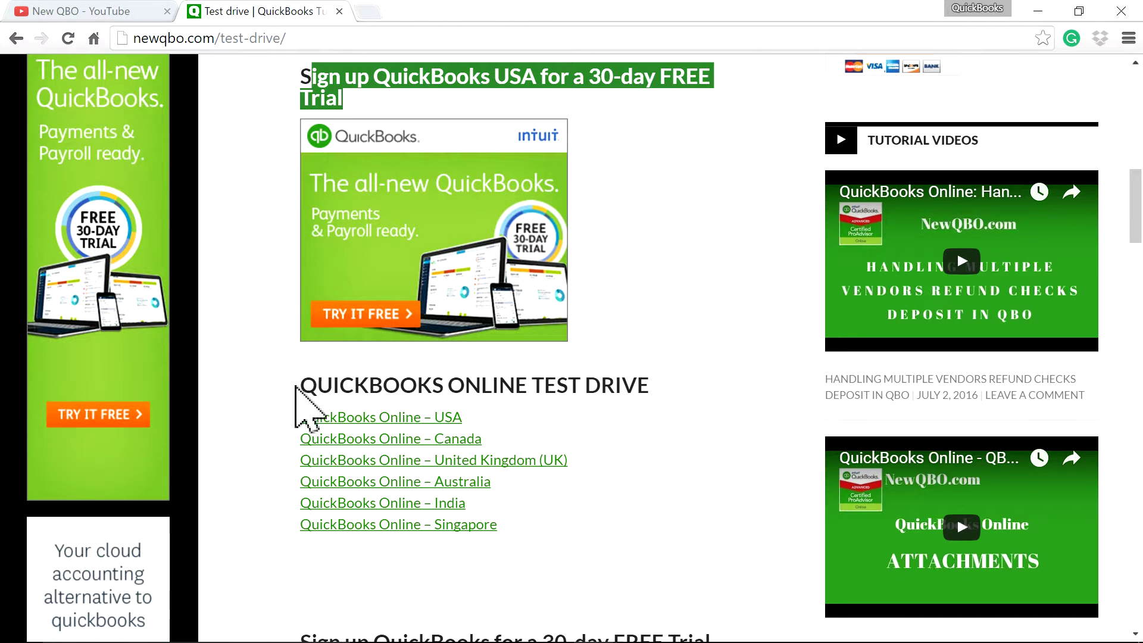
pyautogui.moveTo(297, 385); pyautogui.dragTo(653, 381)
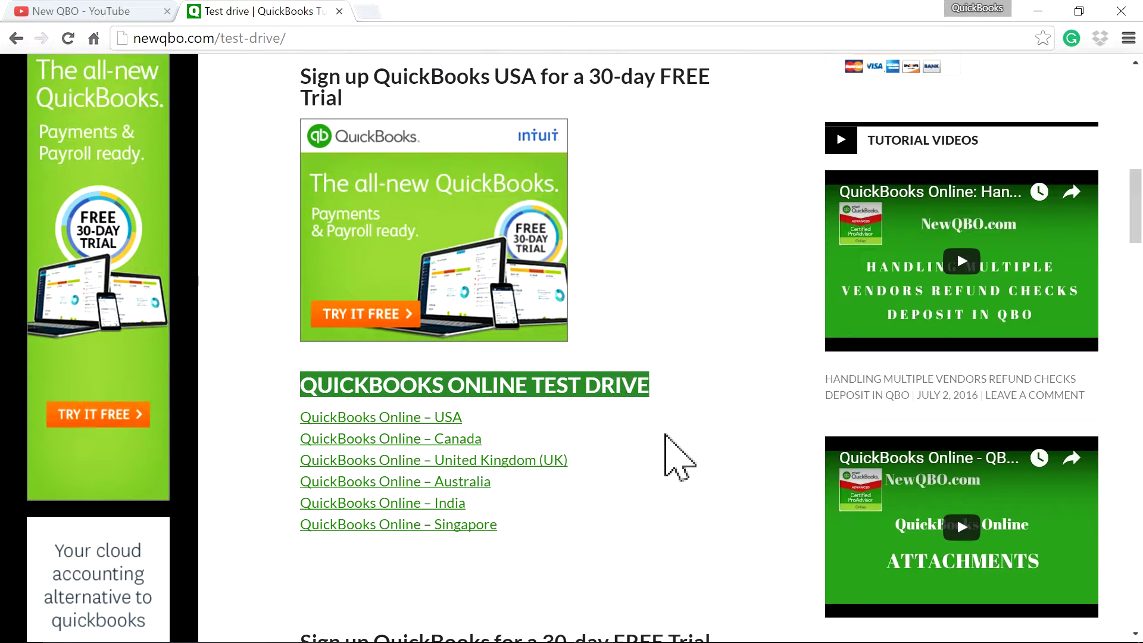
# - Open the US QuickBooks Online test drive link
pyautogui.scroll(1, 692, 448)
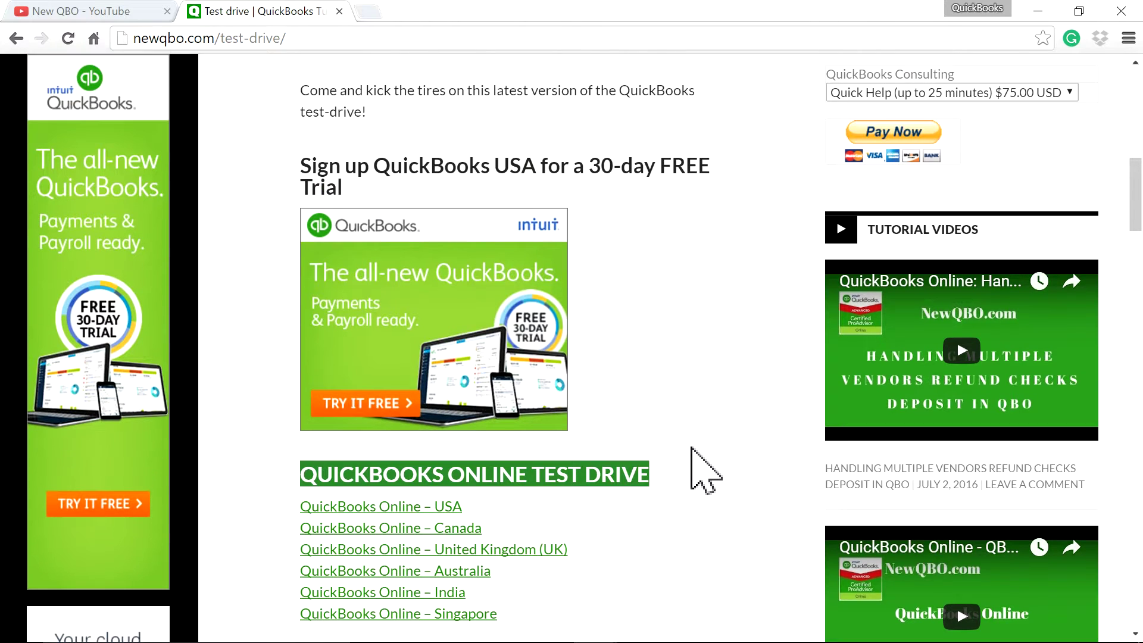
pyautogui.scroll(-1, 691, 447)
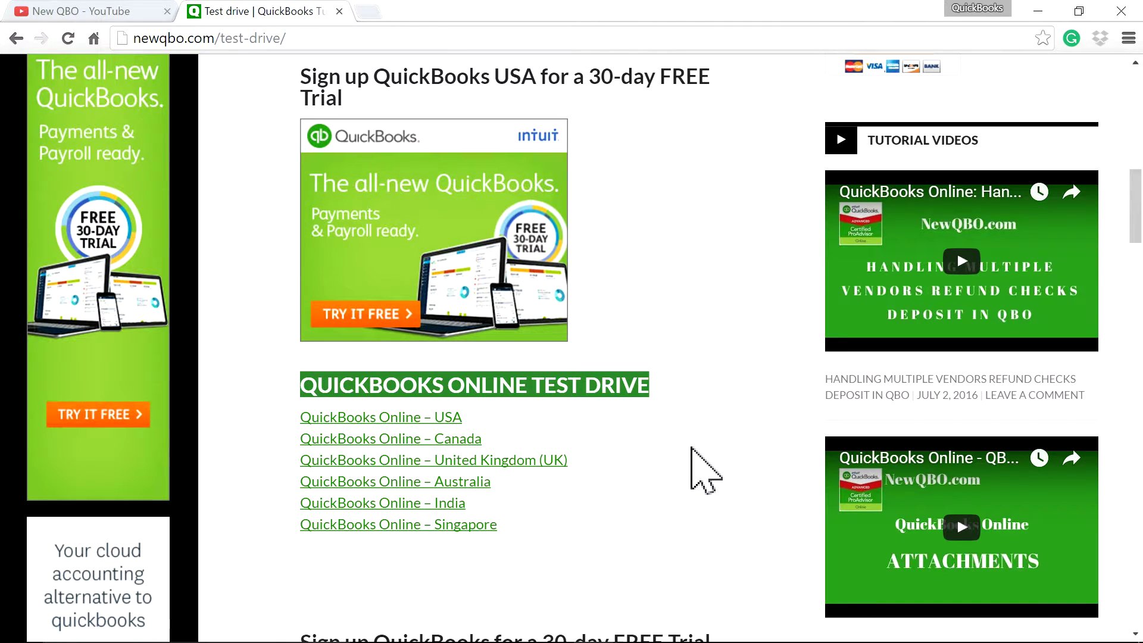
pyautogui.scroll(-1, 692, 448)
pyautogui.scroll(1, 692, 448)
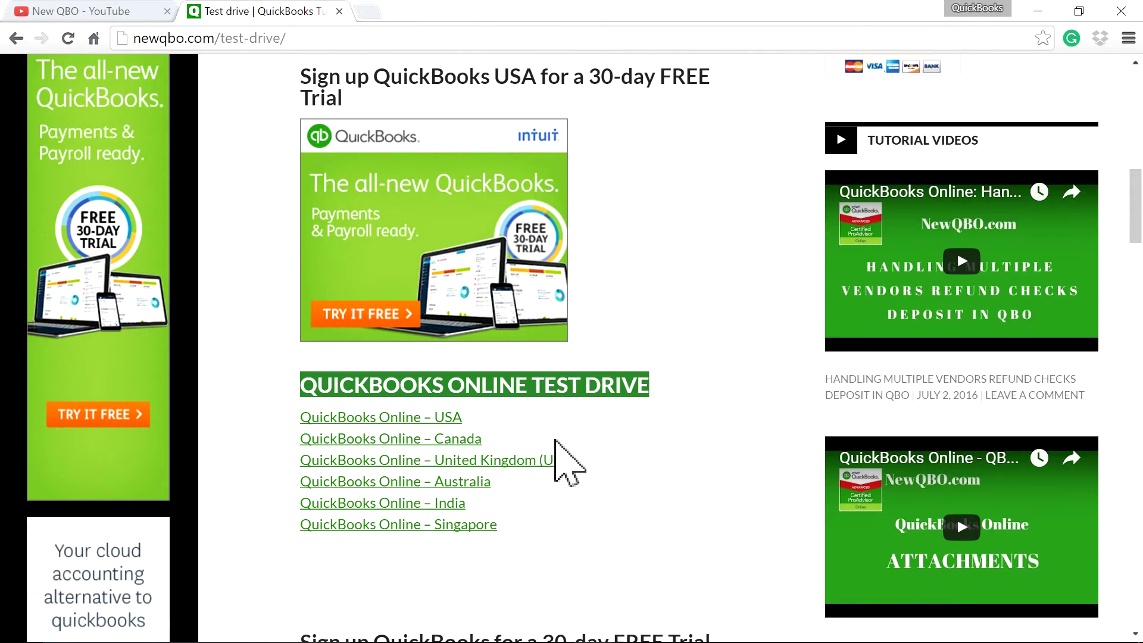
pyautogui.click(396, 418)
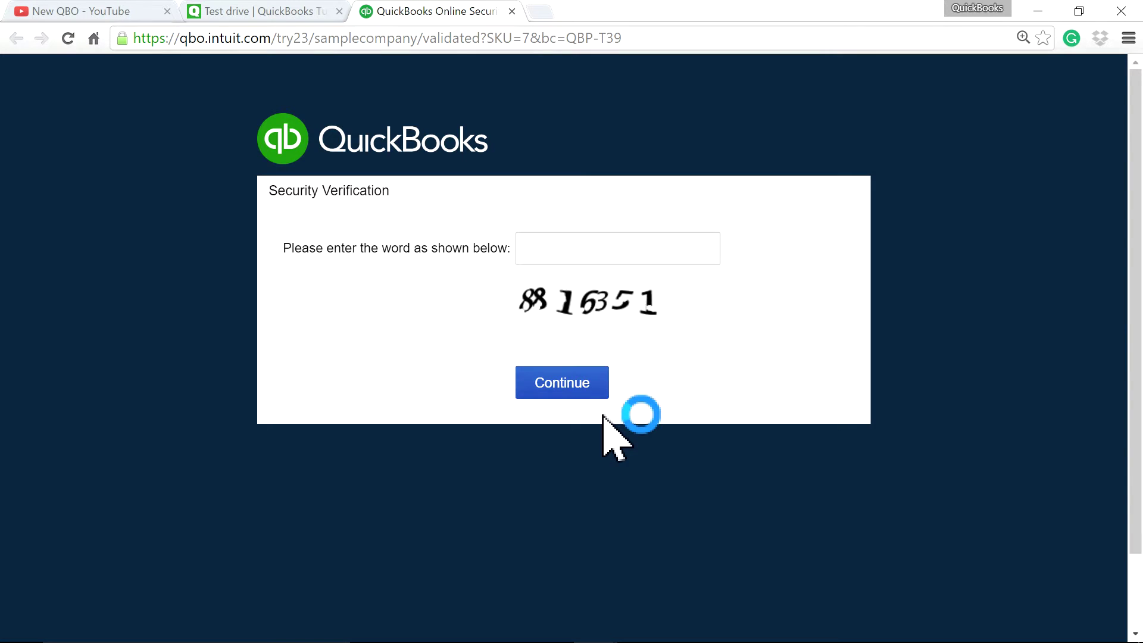
# - Enter the security verification word and continue into Craig's Design and Landscaping Services
pyautogui.click(585, 246)
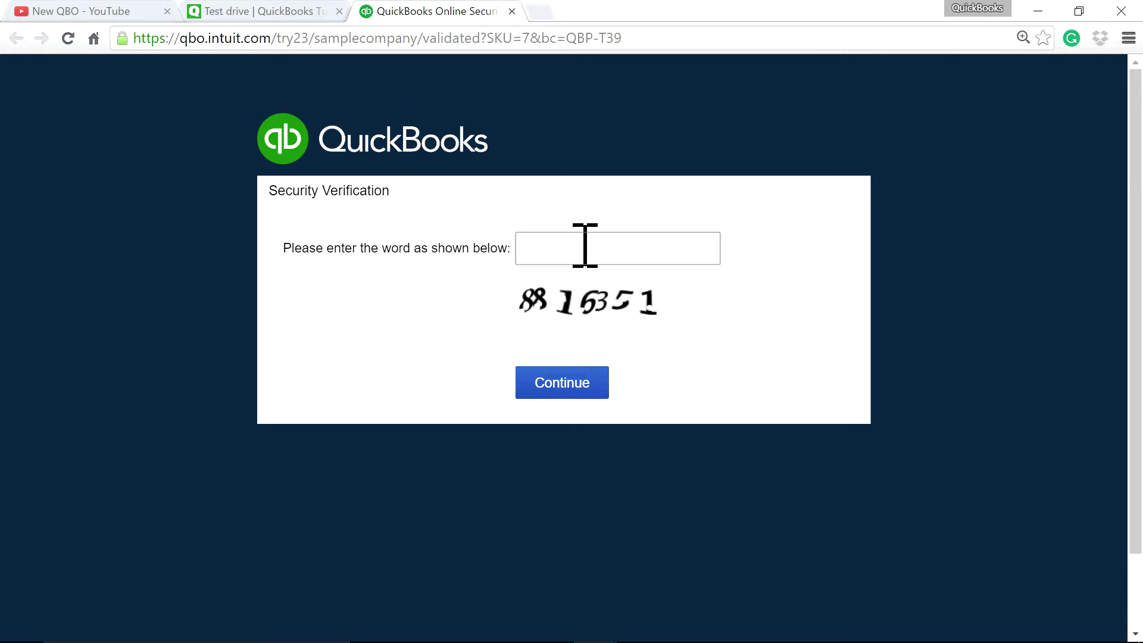
pyautogui.write('88')
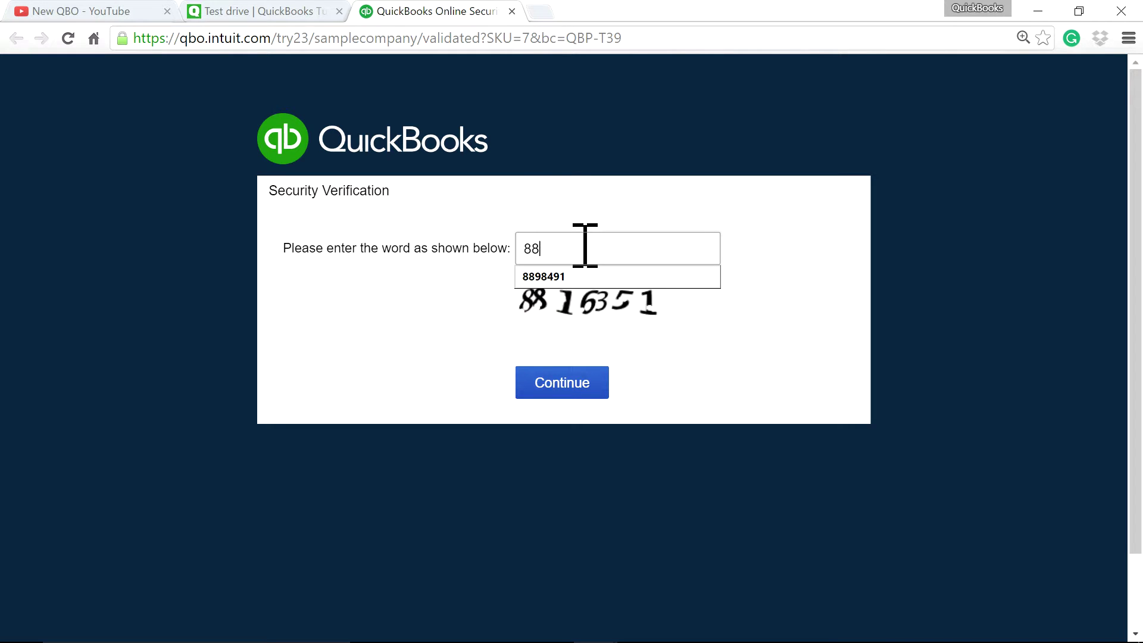
pyautogui.write('1635')
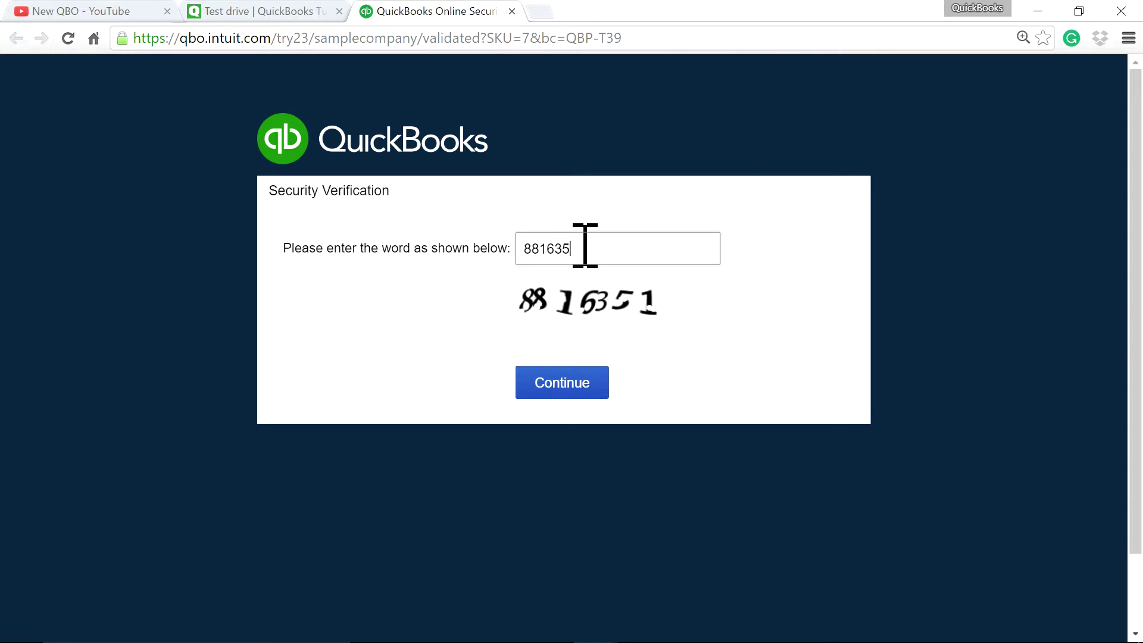
pyautogui.click(554, 381)
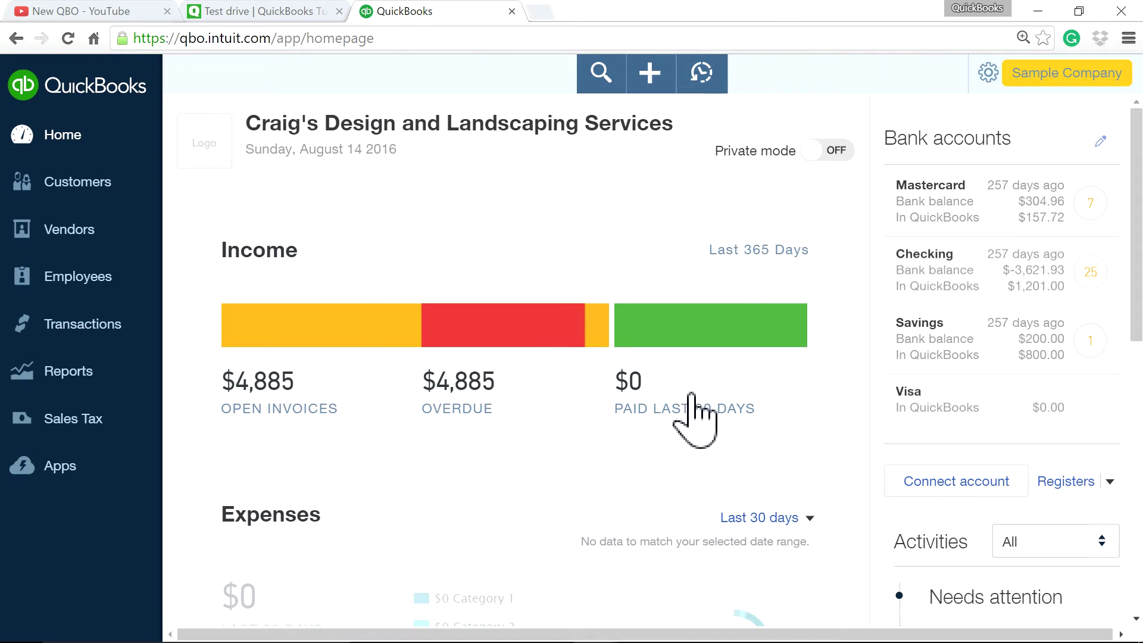
# - Go to Banking and show the Checking account's downloaded transactions
pyautogui.click(75, 308)
pyautogui.click(69, 337)
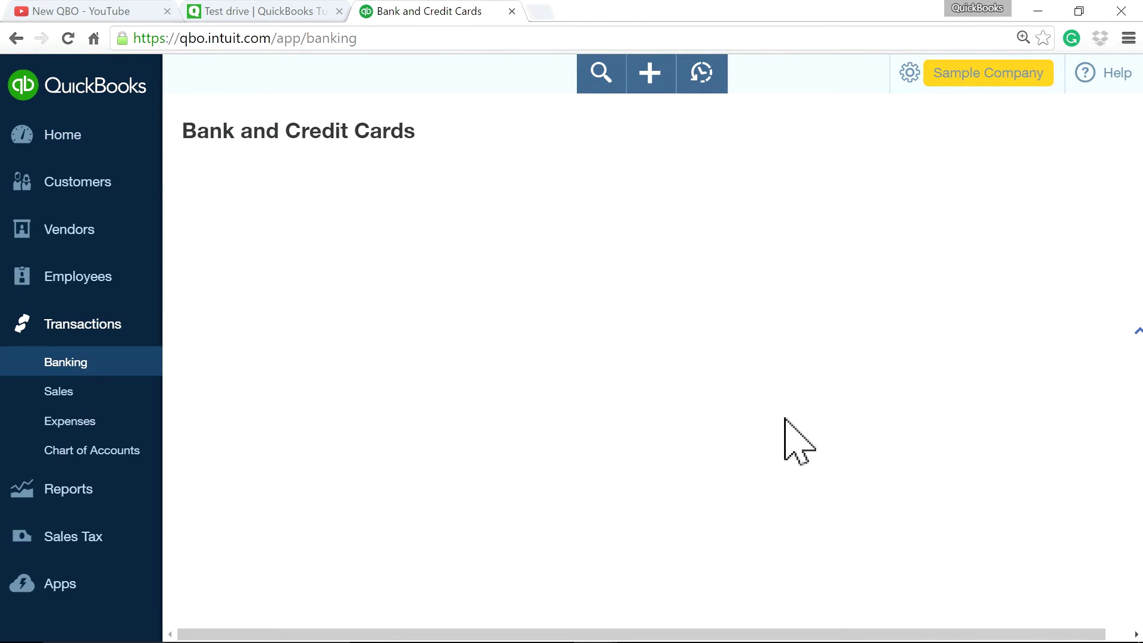
pyautogui.click(544, 206)
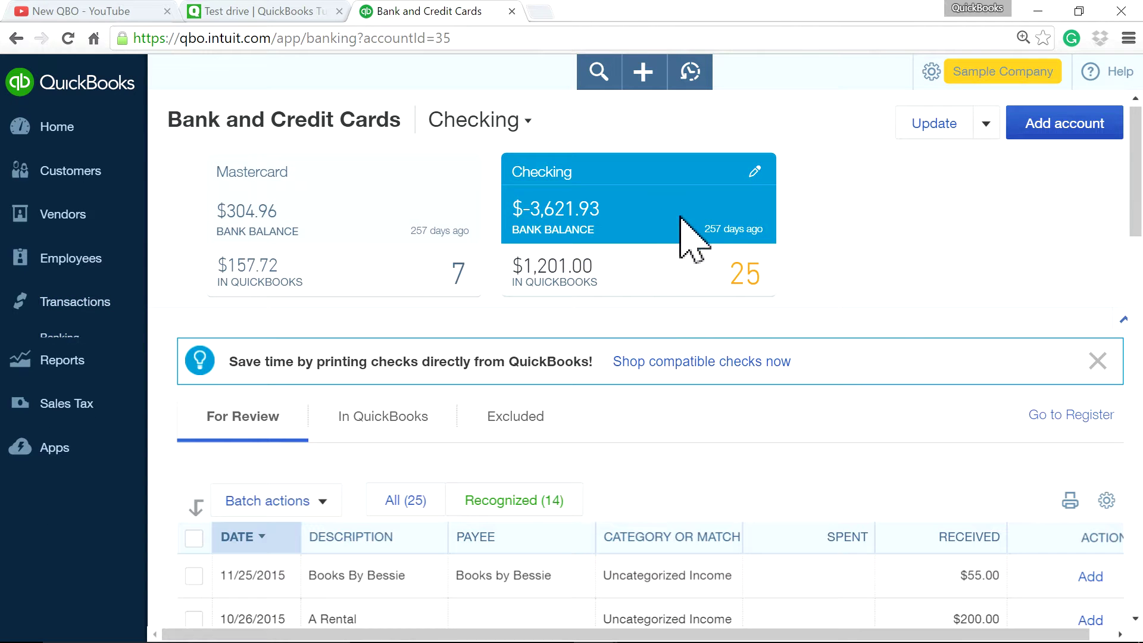
pyautogui.scroll(-15, 956, 384)
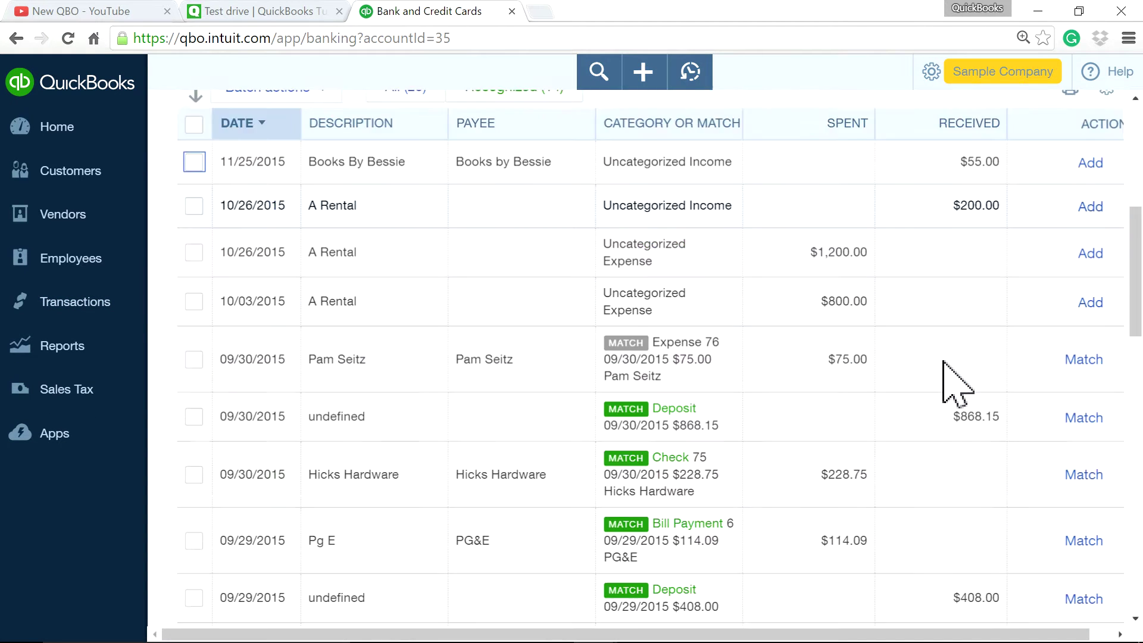
pyautogui.scroll(-10, 956, 384)
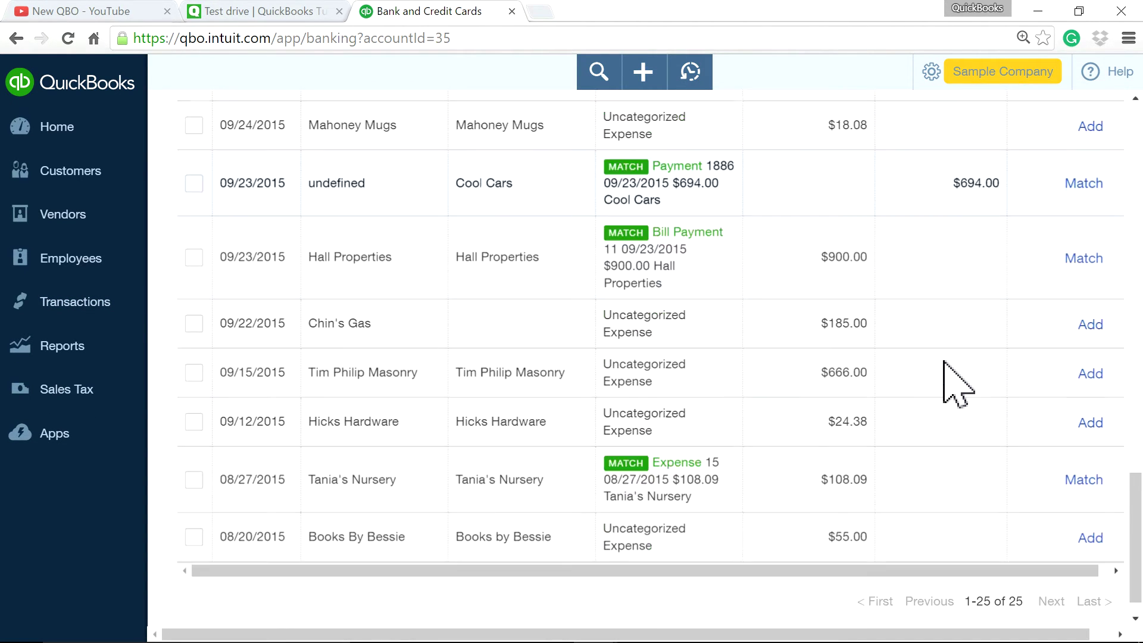
pyautogui.scroll(2, 943, 361)
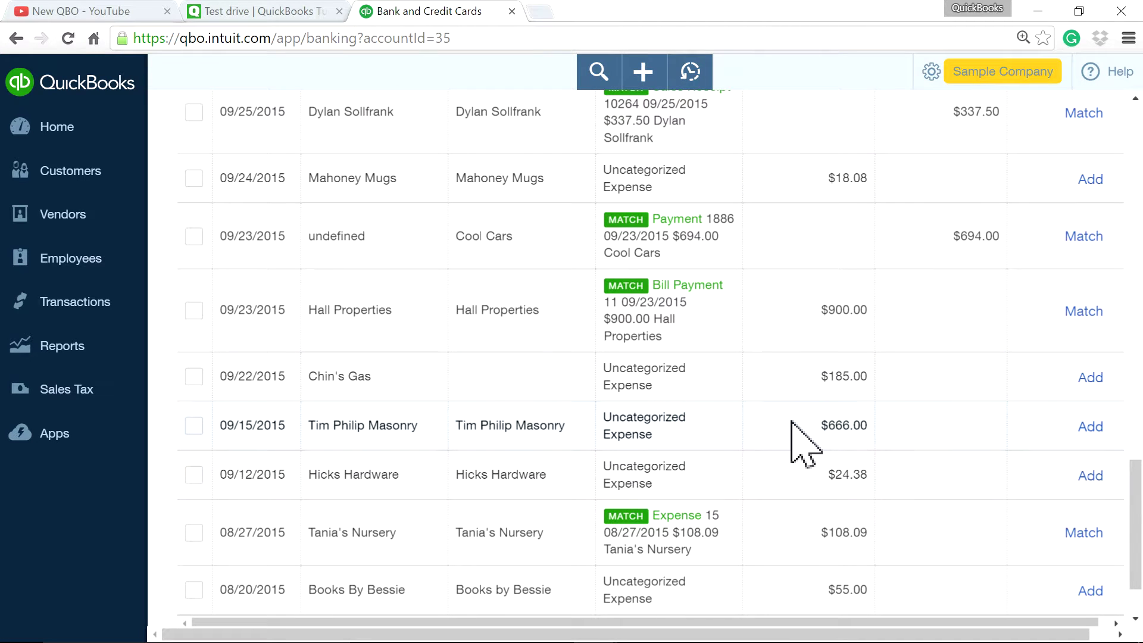
# - Highlight and expand the 09/15/2015 Tim Philip Masonry $666.00 transaction
pyautogui.moveTo(820, 425); pyautogui.dragTo(879, 424)
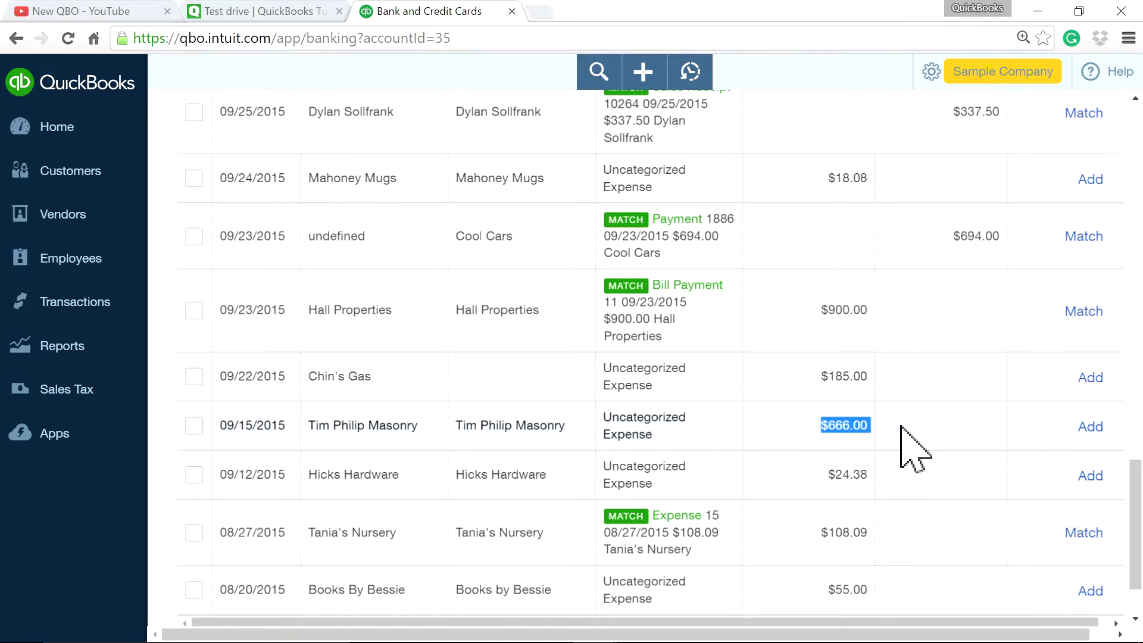
pyautogui.moveTo(307, 425); pyautogui.dragTo(423, 428)
pyautogui.click(851, 425)
pyautogui.doubleClick(851, 425)
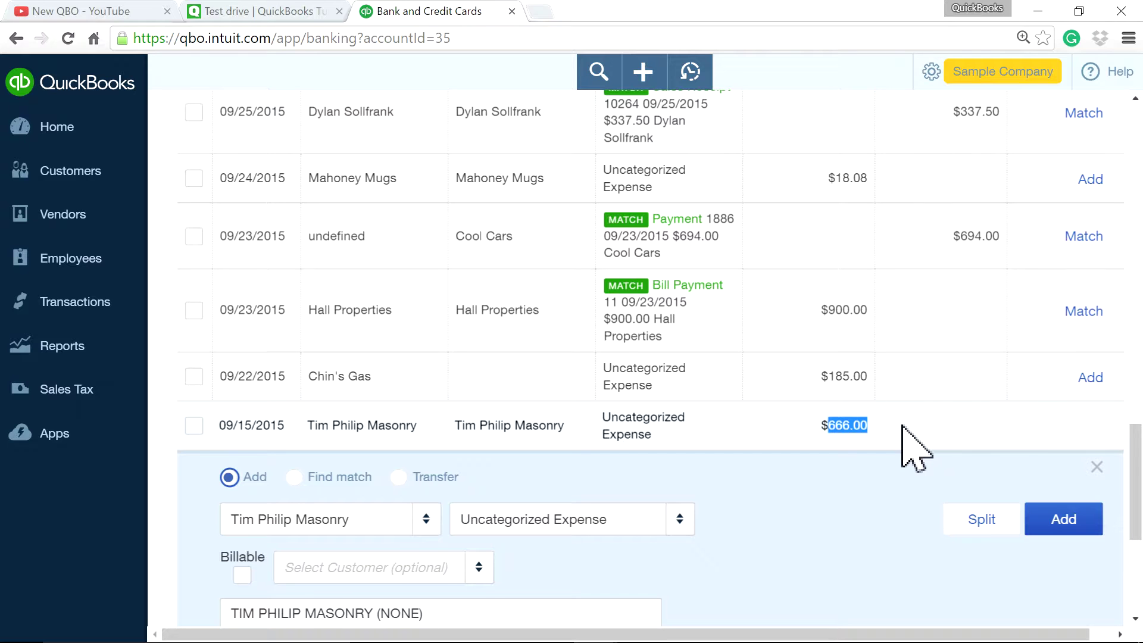
pyautogui.click(217, 423)
pyautogui.moveTo(216, 423); pyautogui.dragTo(288, 426)
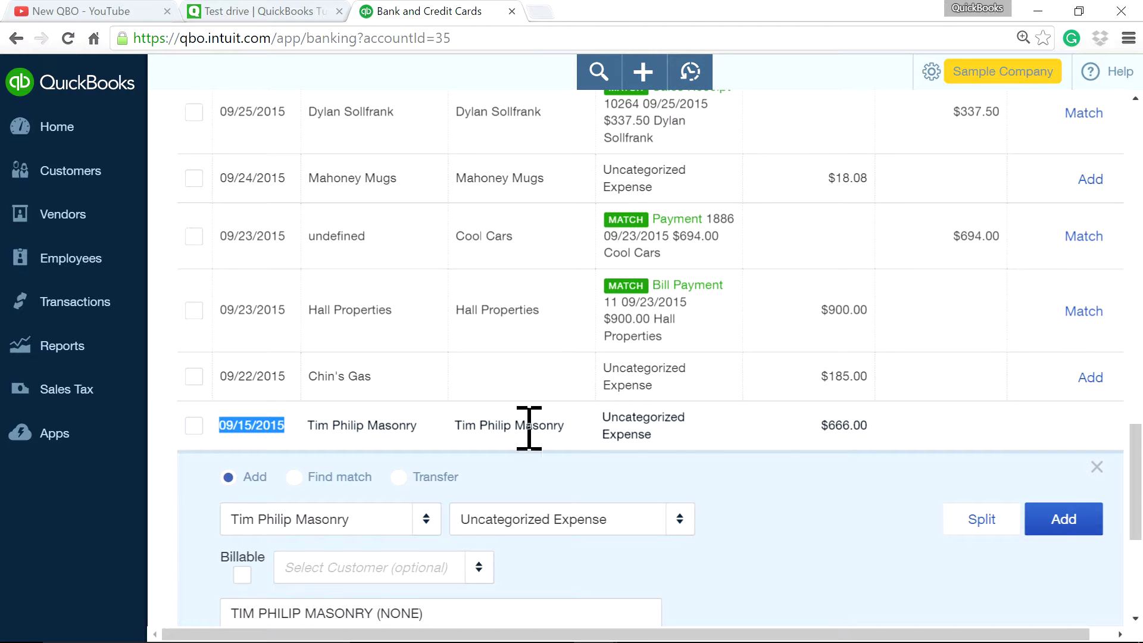
pyautogui.scroll(15, 899, 476)
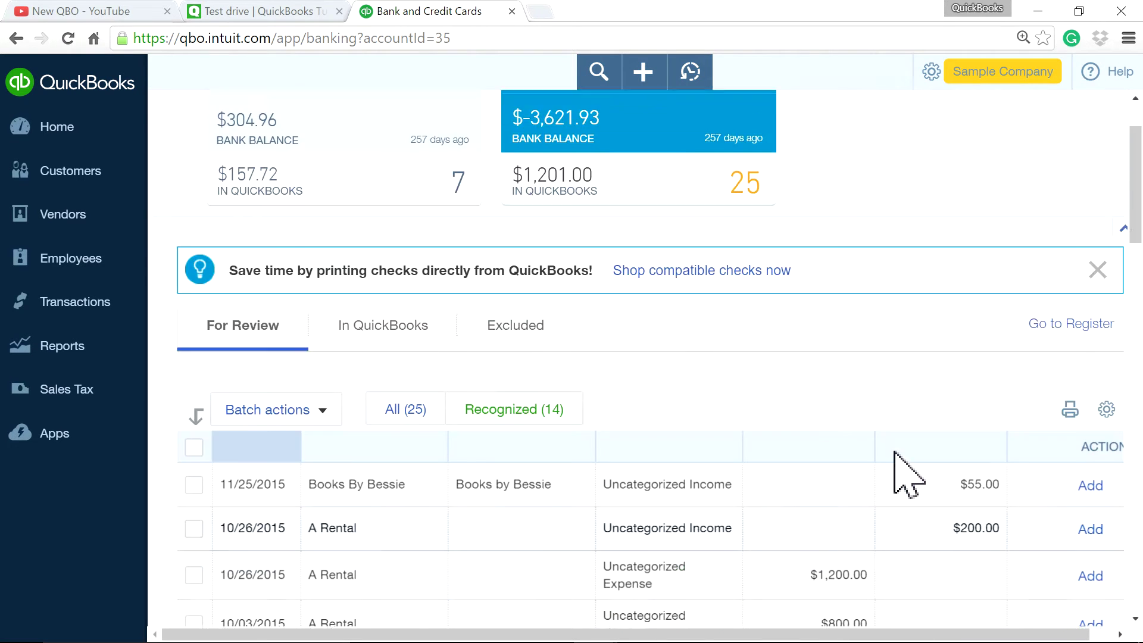
# - Start a refund receipt for Amy's Bird Sanctuary dated 09/15/2015
pyautogui.click(644, 74)
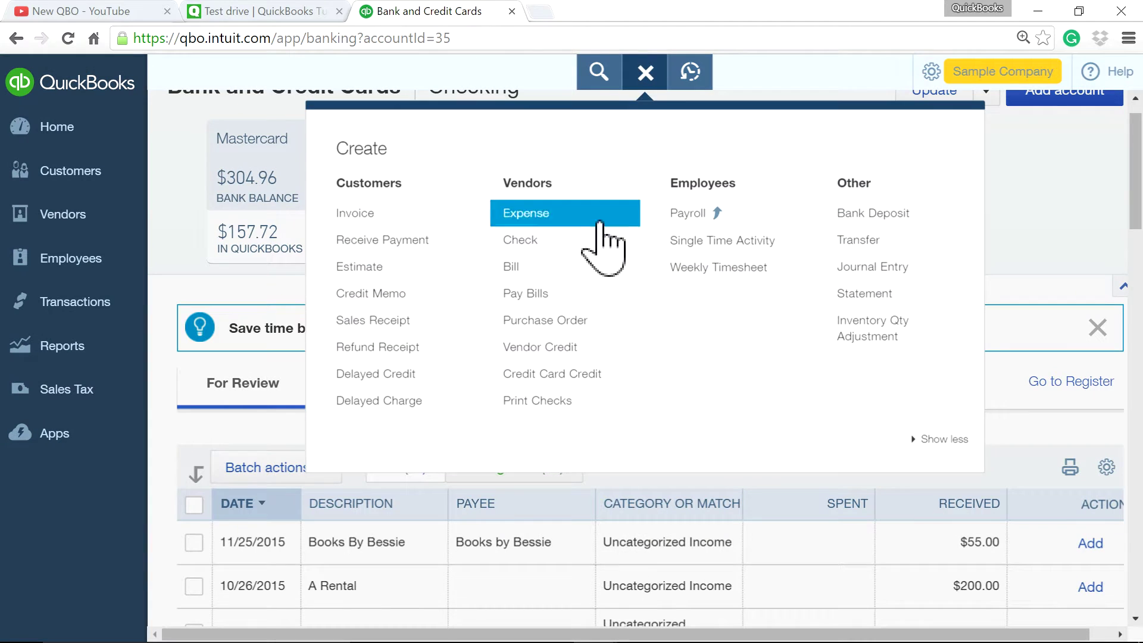
pyautogui.click(366, 348)
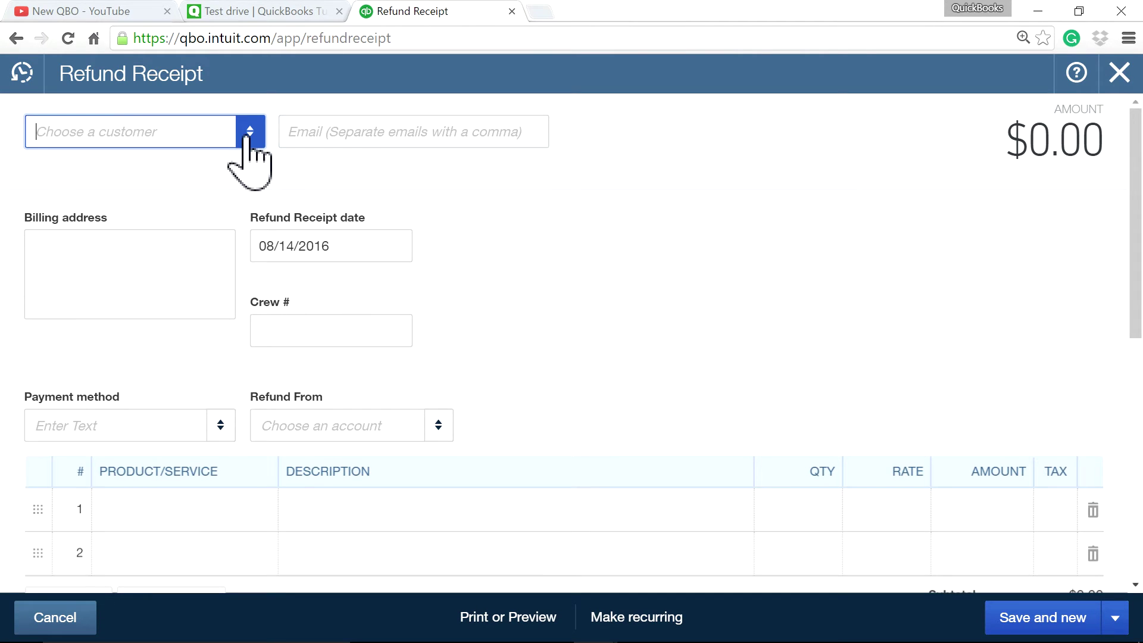
pyautogui.click(249, 130)
pyautogui.click(182, 205)
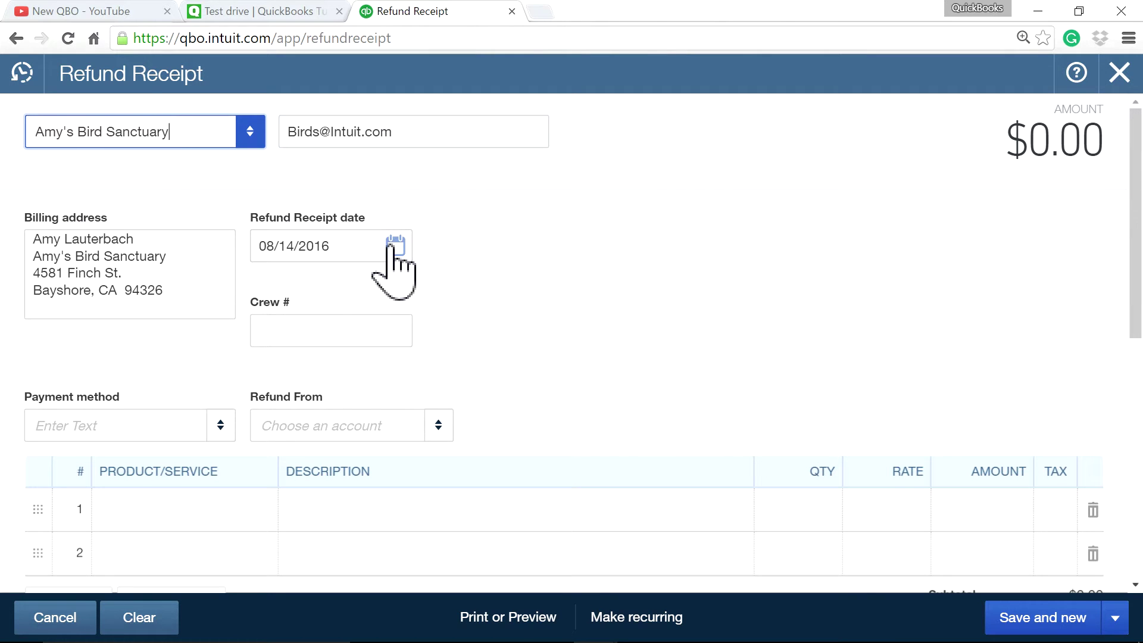
pyautogui.click(395, 246)
pyautogui.click(271, 295)
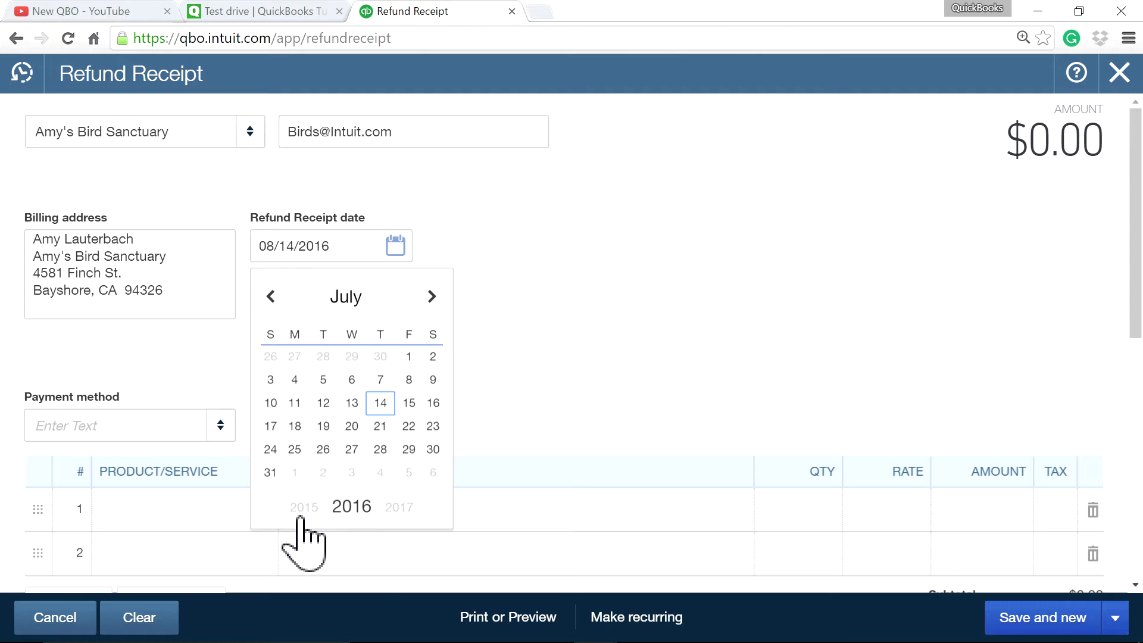
pyautogui.click(327, 506)
pyautogui.click(431, 296)
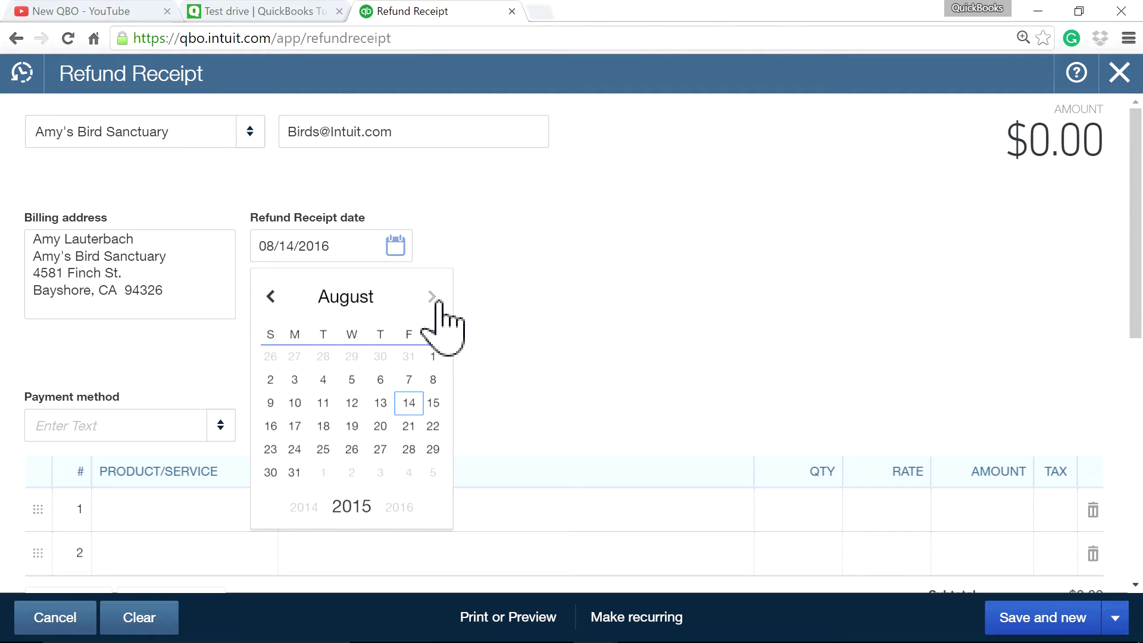
pyautogui.click(436, 301)
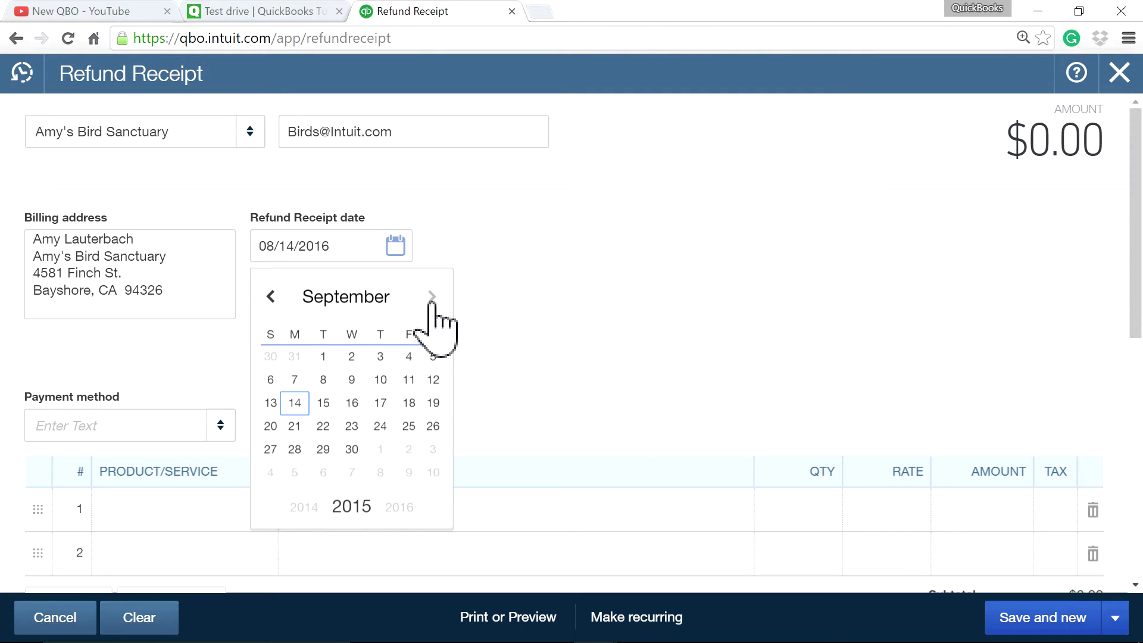
pyautogui.click(323, 404)
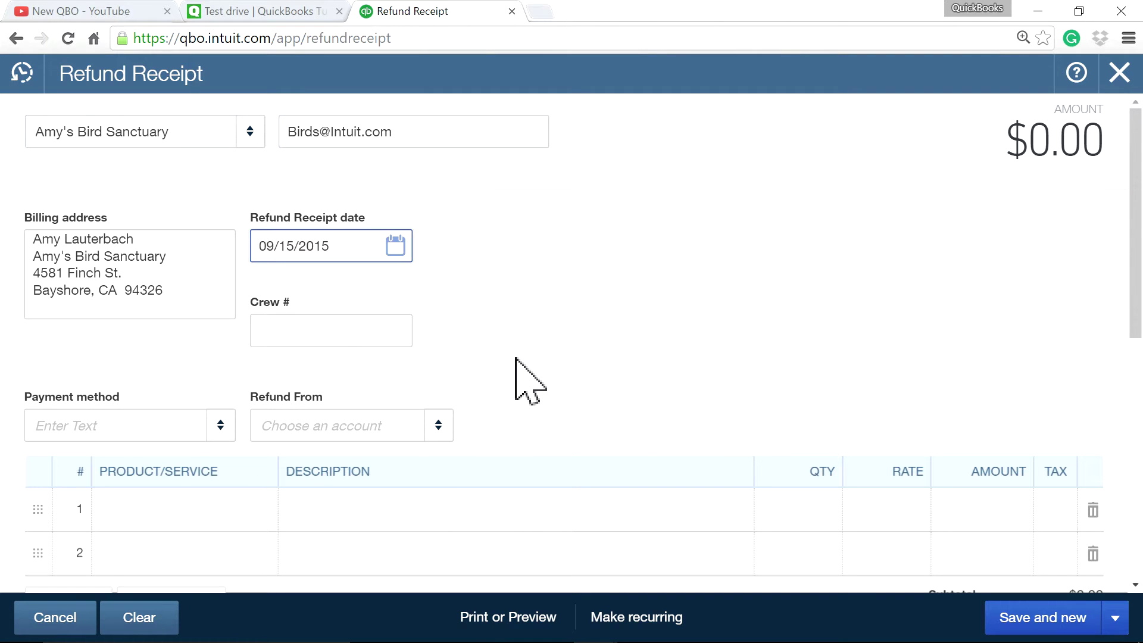
# - Set the refund to come from Undeposited Funds with Visa as payment method
pyautogui.click(440, 430)
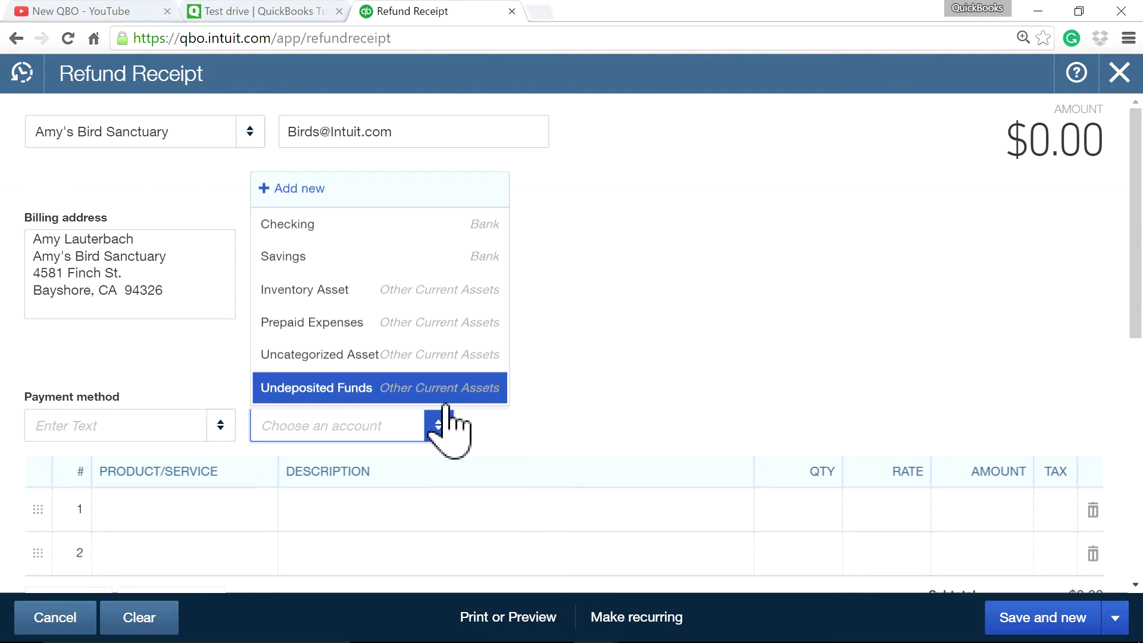
pyautogui.click(450, 387)
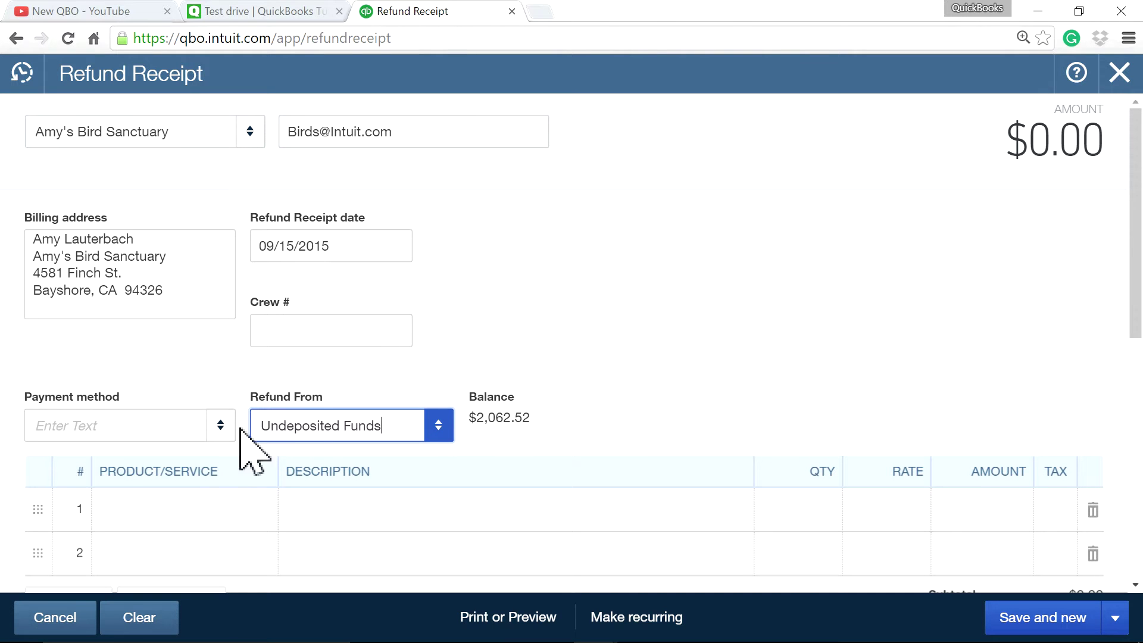
pyautogui.click(221, 427)
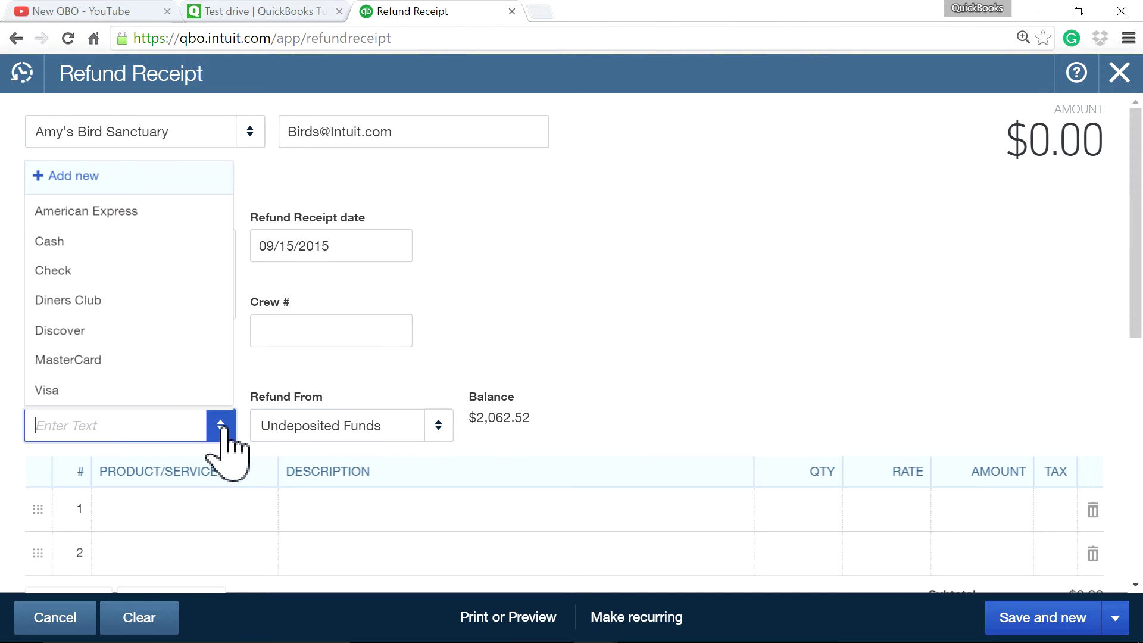
pyautogui.click(179, 390)
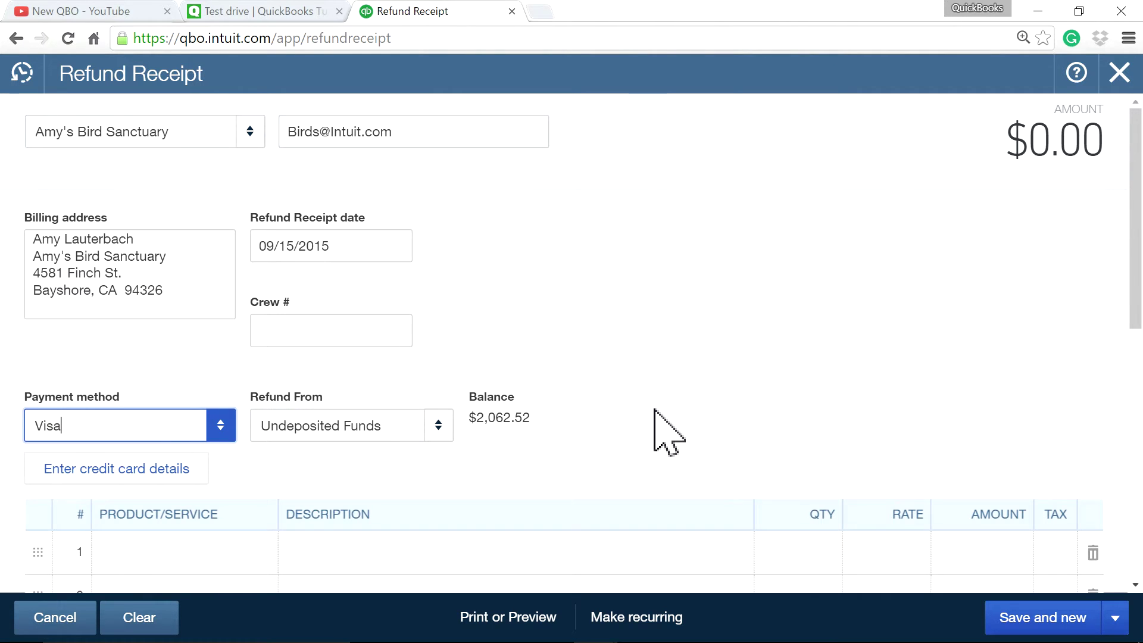
# - Add a Design:Services line at rate 1,000 and save and close the refund
pyautogui.scroll(-5, 666, 422)
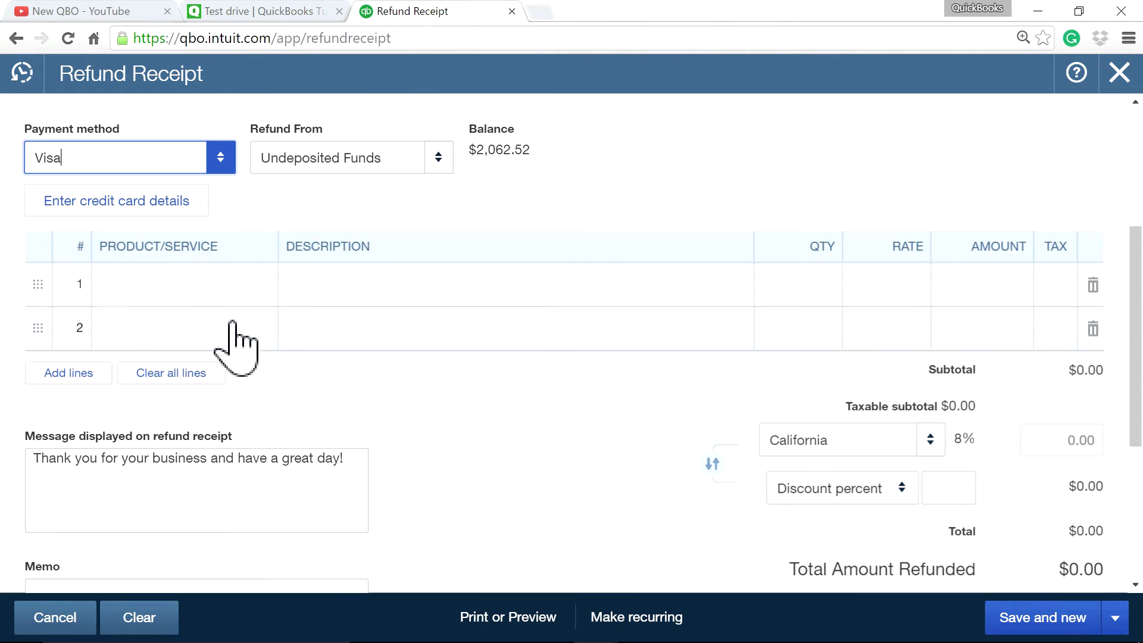
pyautogui.click(168, 293)
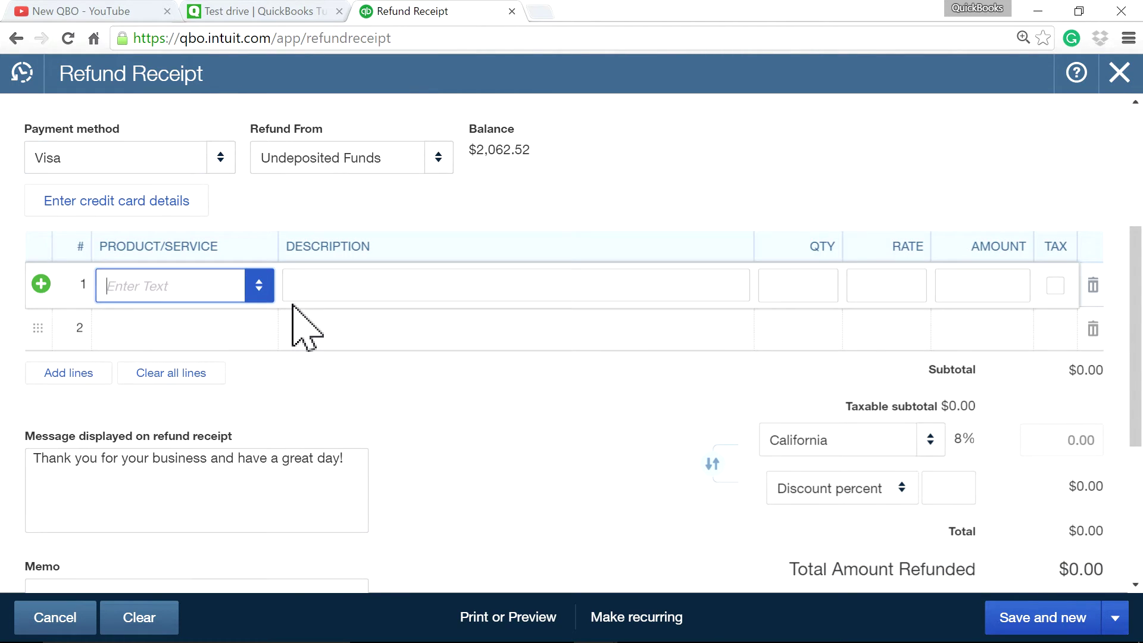
pyautogui.write('ser')
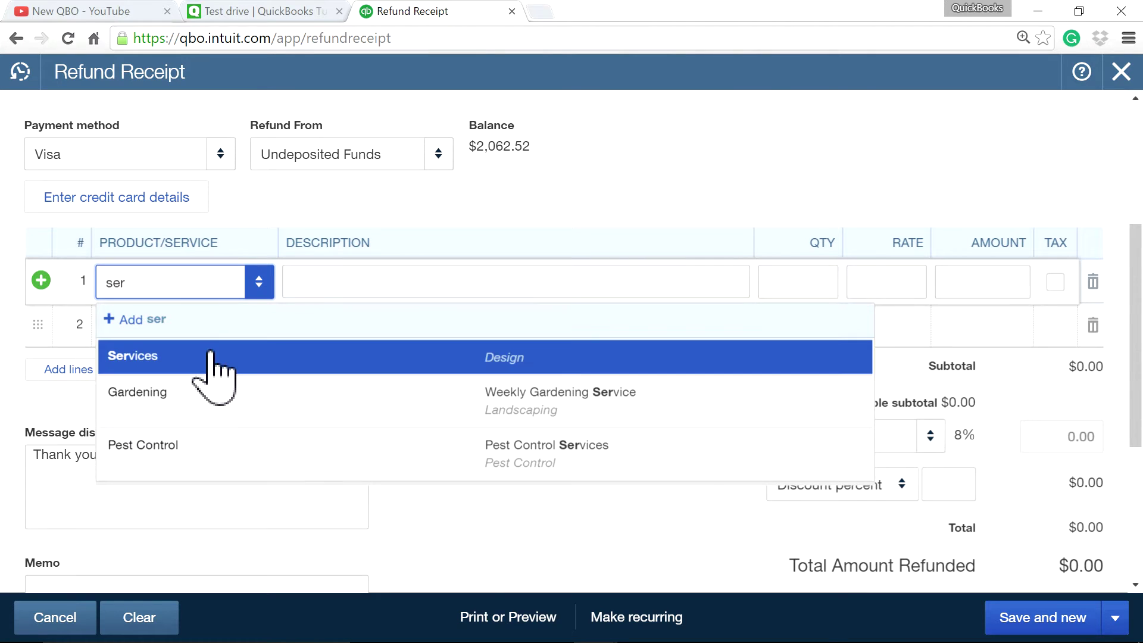
pyautogui.click(212, 355)
pyautogui.click(924, 279)
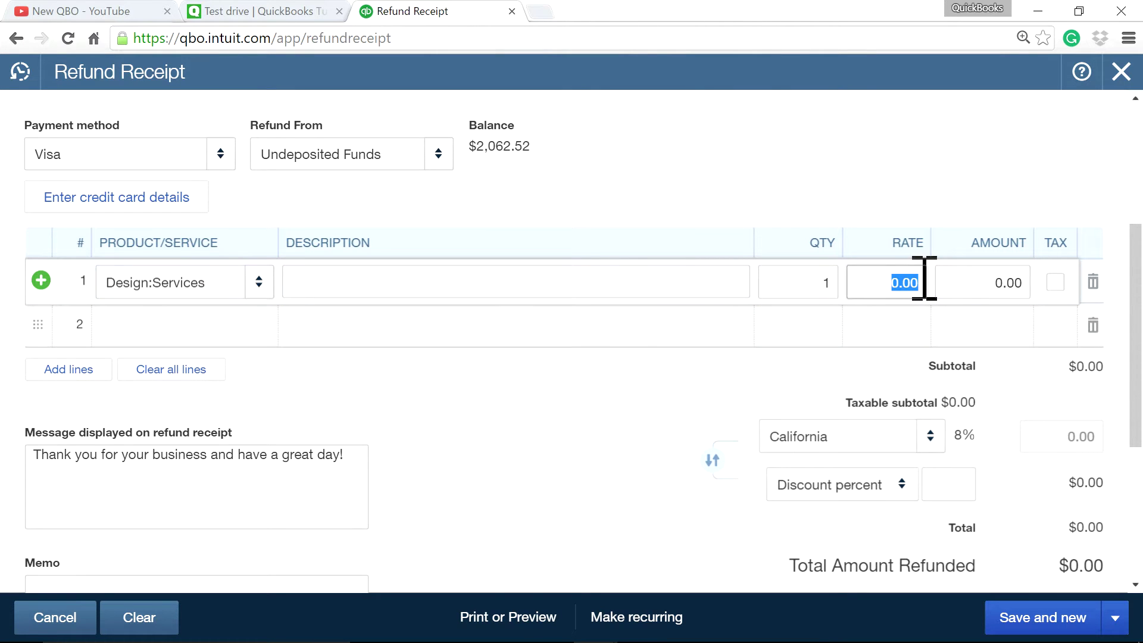
pyautogui.write('1,000')
pyautogui.click(893, 184)
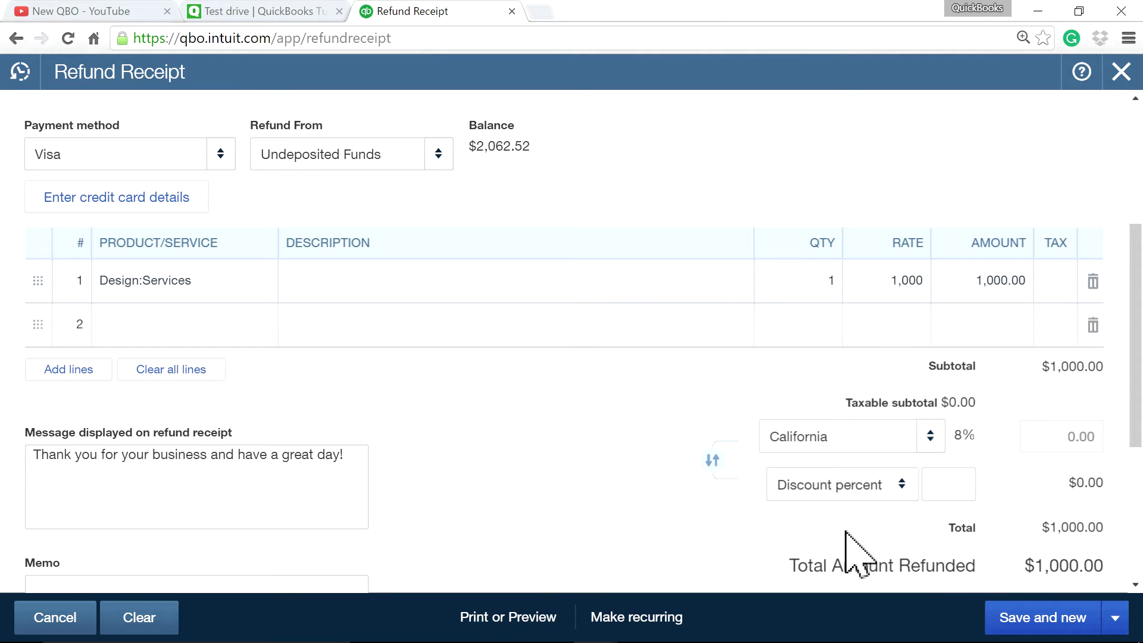
pyautogui.scroll(5, 673, 372)
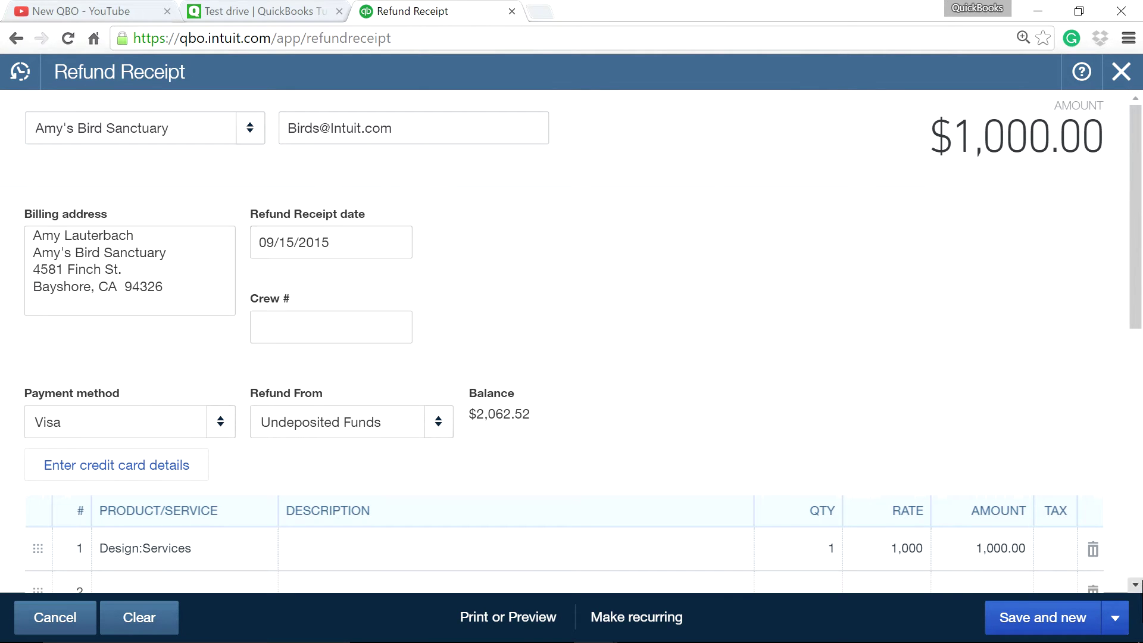
pyautogui.click(1013, 554)
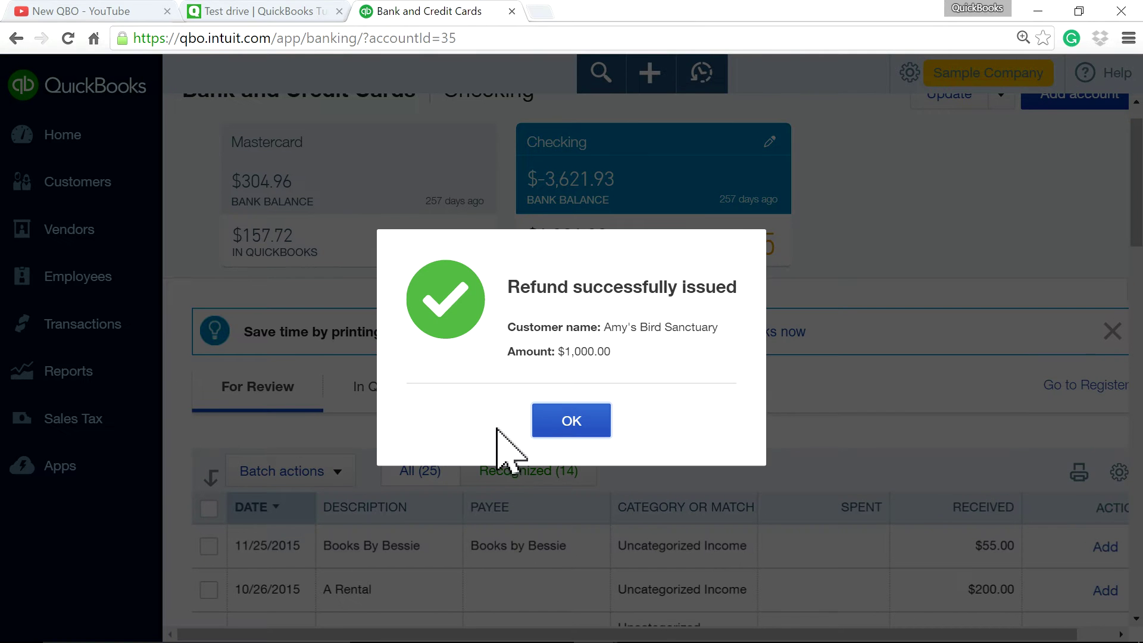
# - Dismiss the refund confirmation and start a MasterCard sales receipt for Bill's Windsurf Shop
pyautogui.click(573, 432)
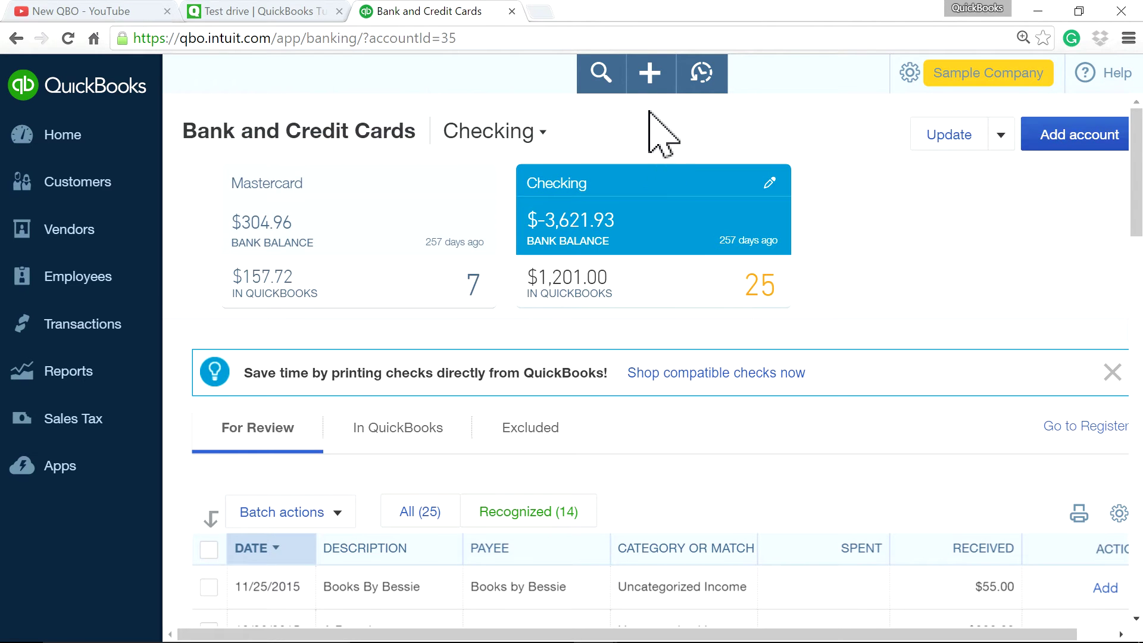
pyautogui.click(650, 76)
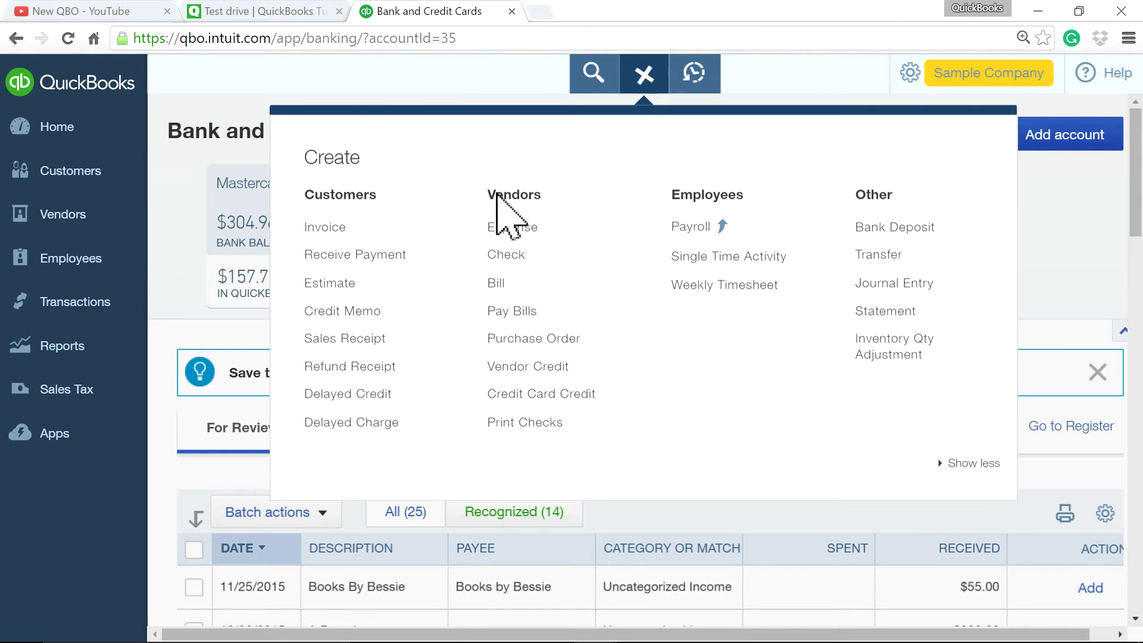
pyautogui.click(361, 348)
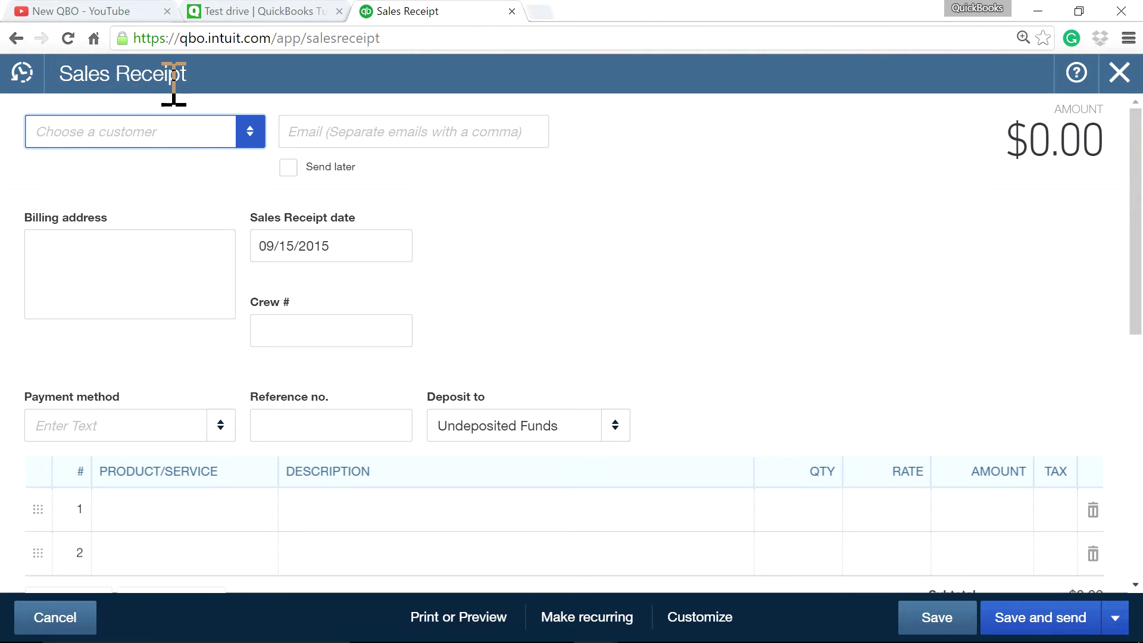
pyautogui.click(250, 133)
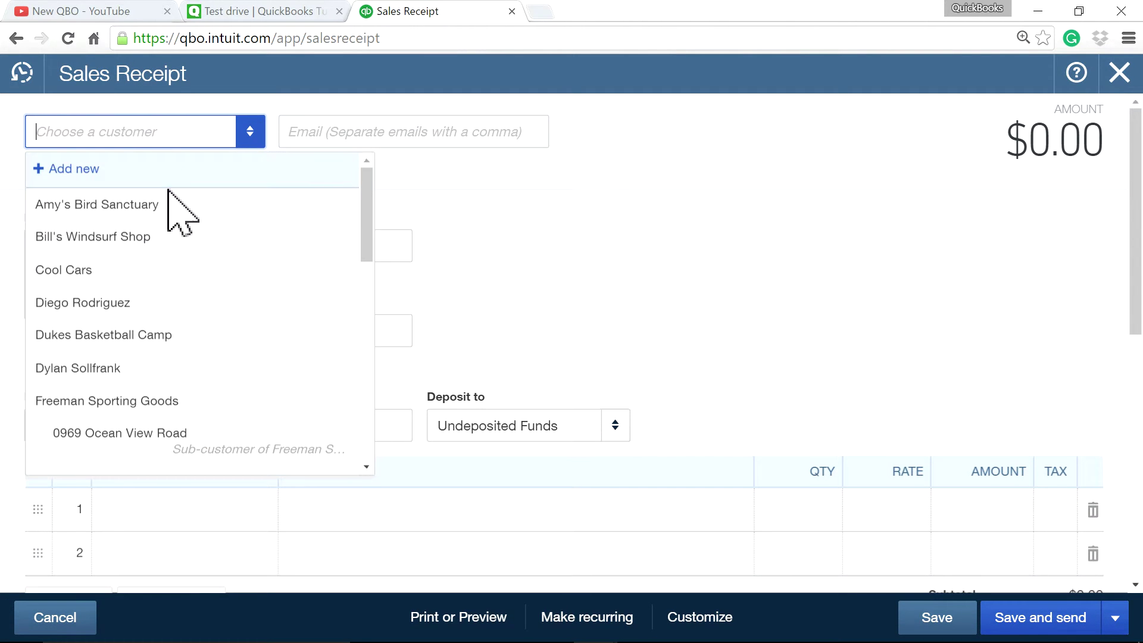
pyautogui.click(157, 237)
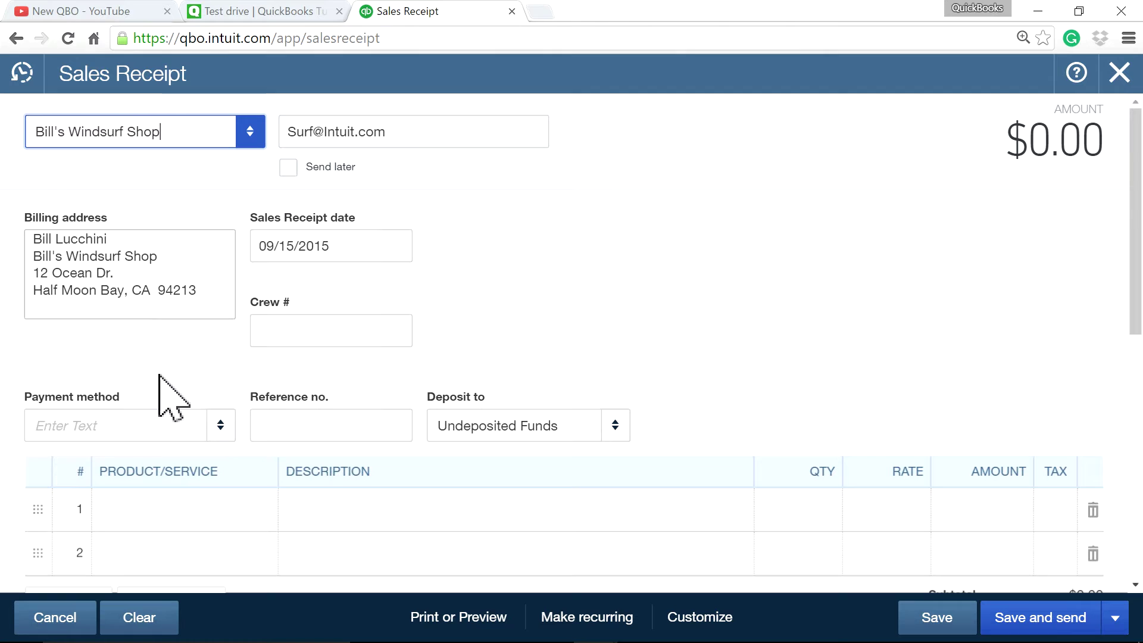
pyautogui.click(222, 432)
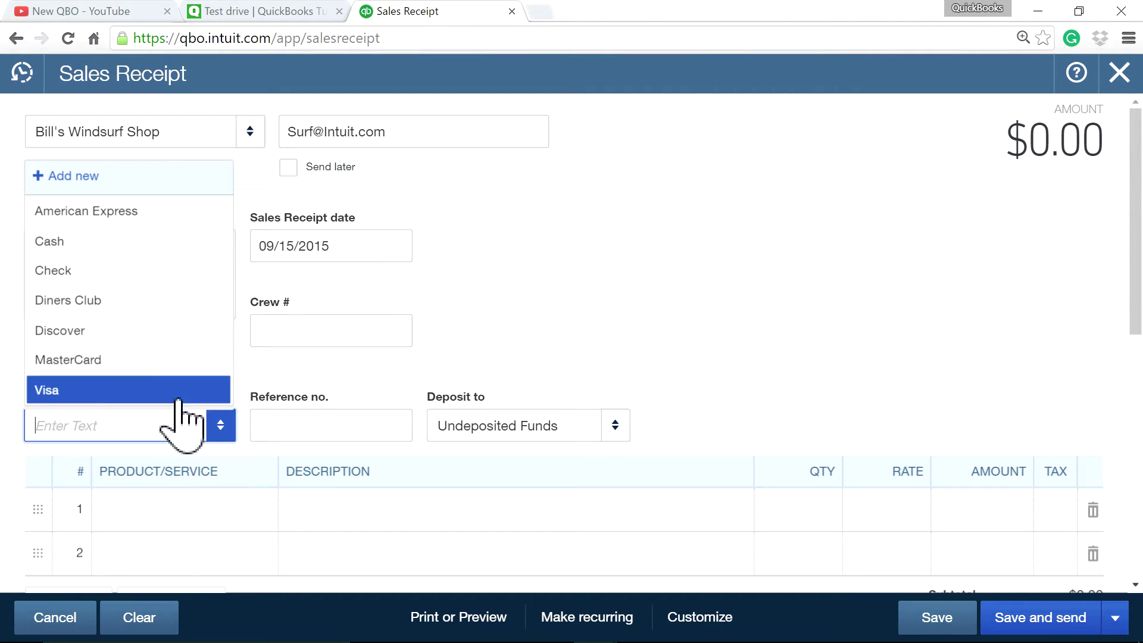
pyautogui.click(121, 361)
# - Add a Design:Services line for 334 and save and close the sales receipt
pyautogui.click(168, 550)
pyautogui.write('ser')
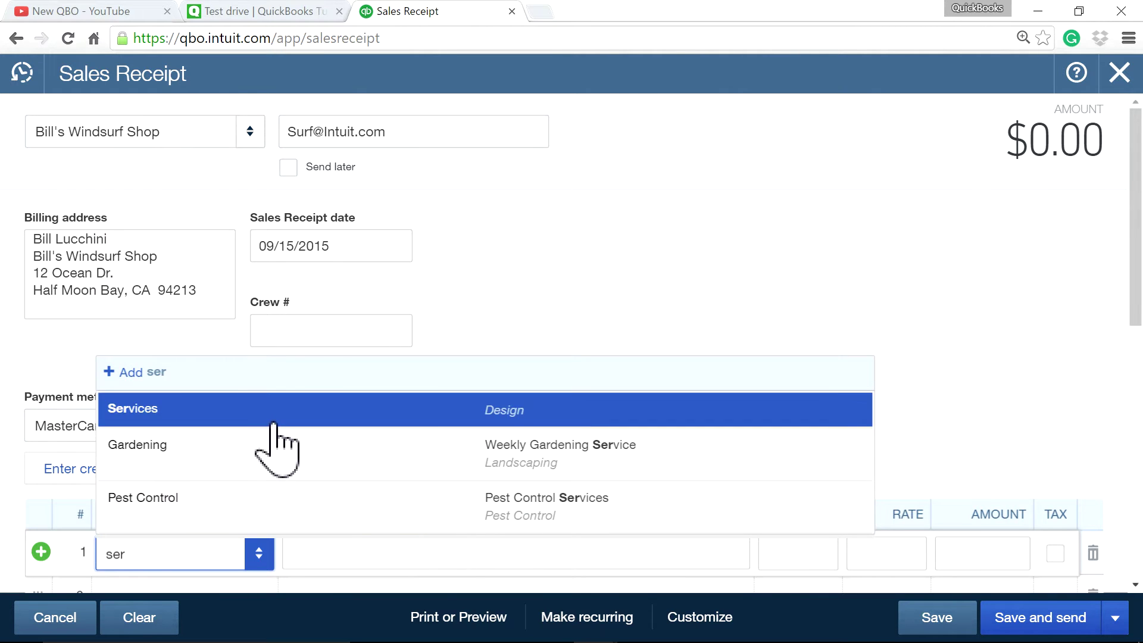
pyautogui.click(275, 448)
pyautogui.scroll(-8, 952, 530)
pyautogui.scroll(8, 1018, 251)
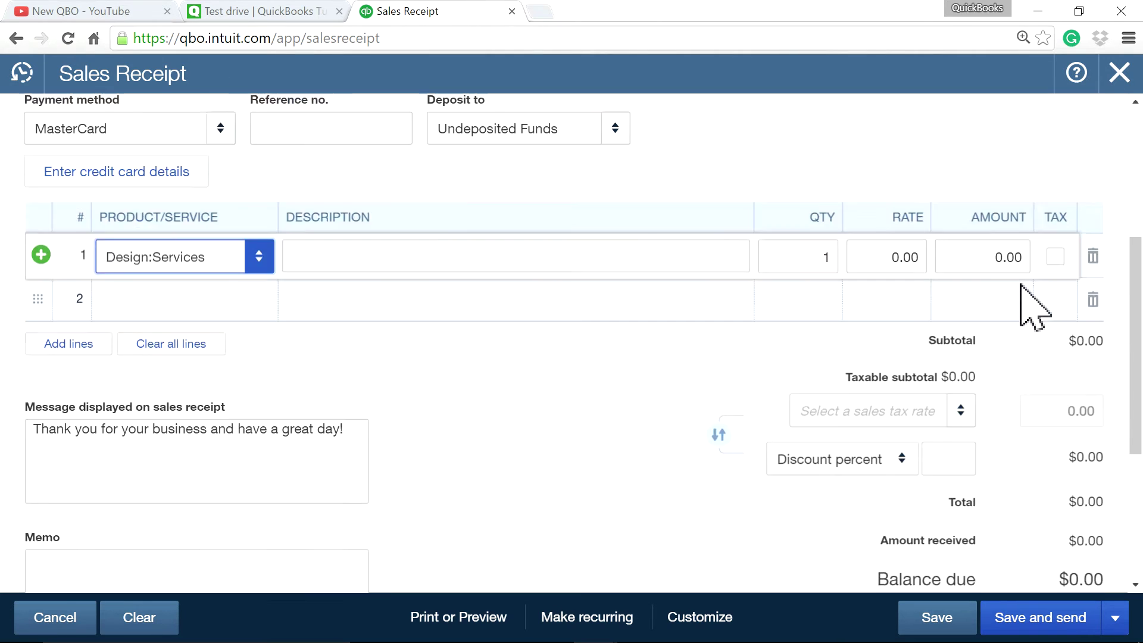
pyautogui.click(982, 554)
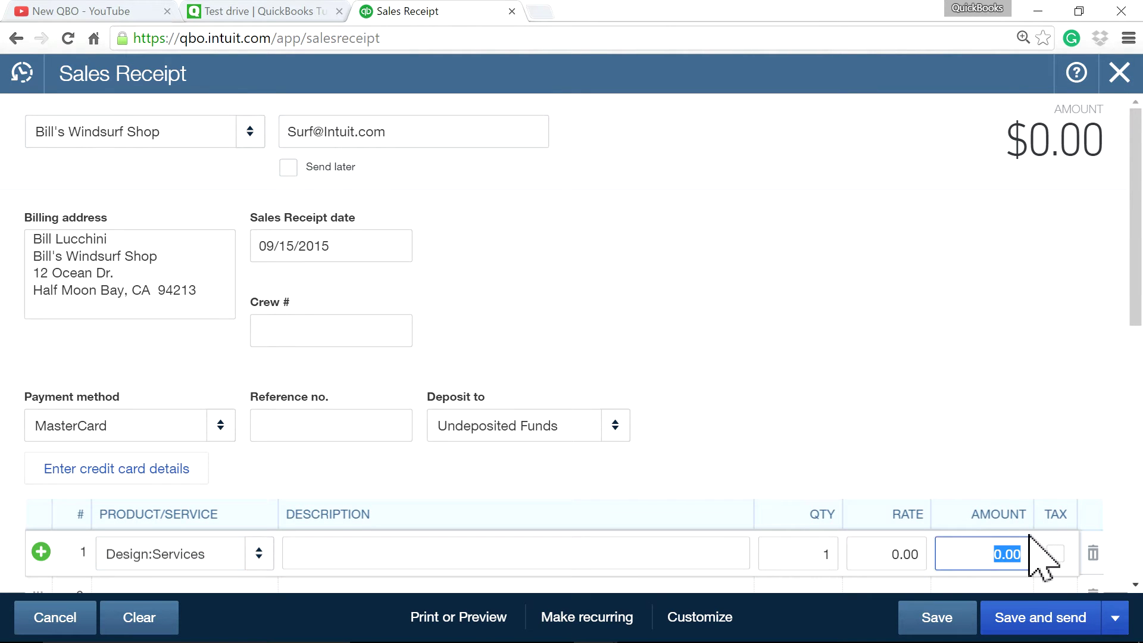
pyautogui.click(947, 428)
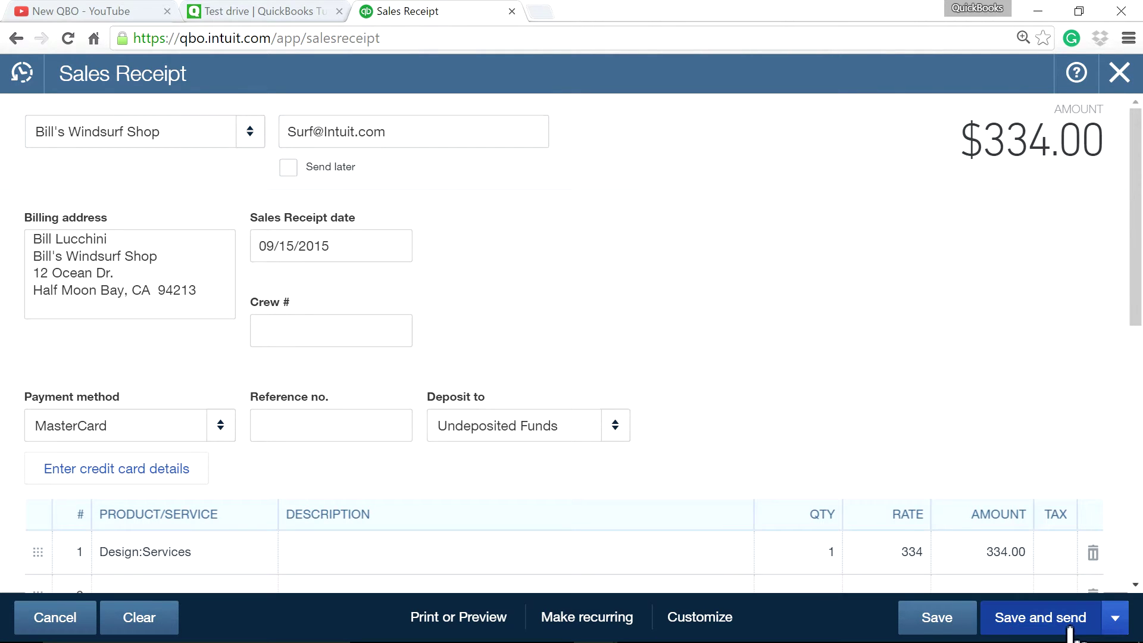
pyautogui.click(1115, 619)
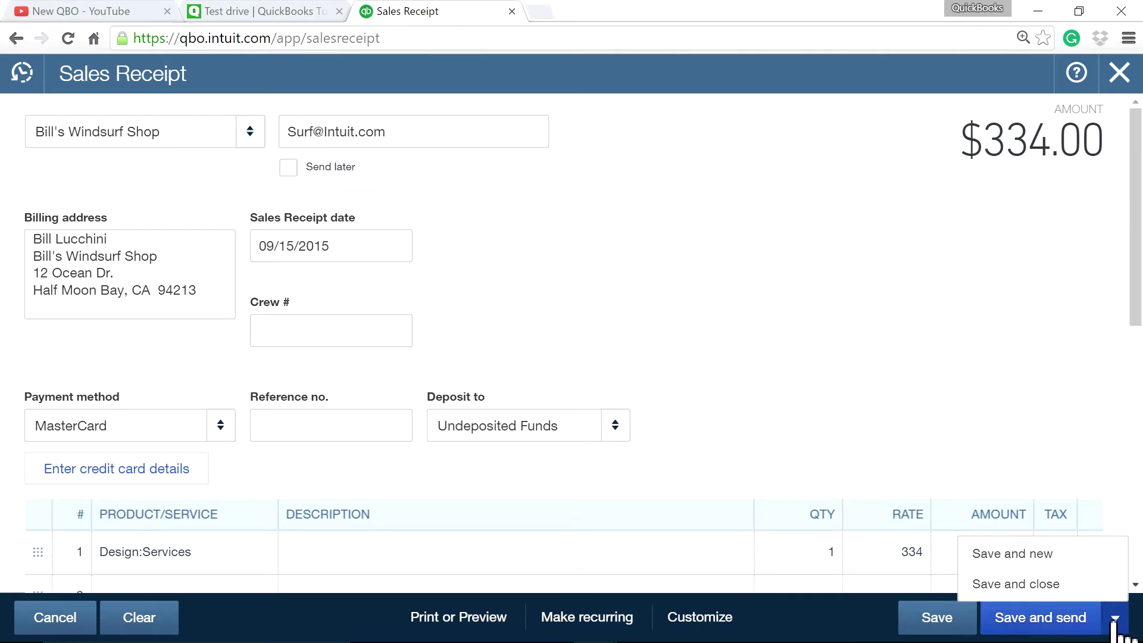
pyautogui.click(1013, 585)
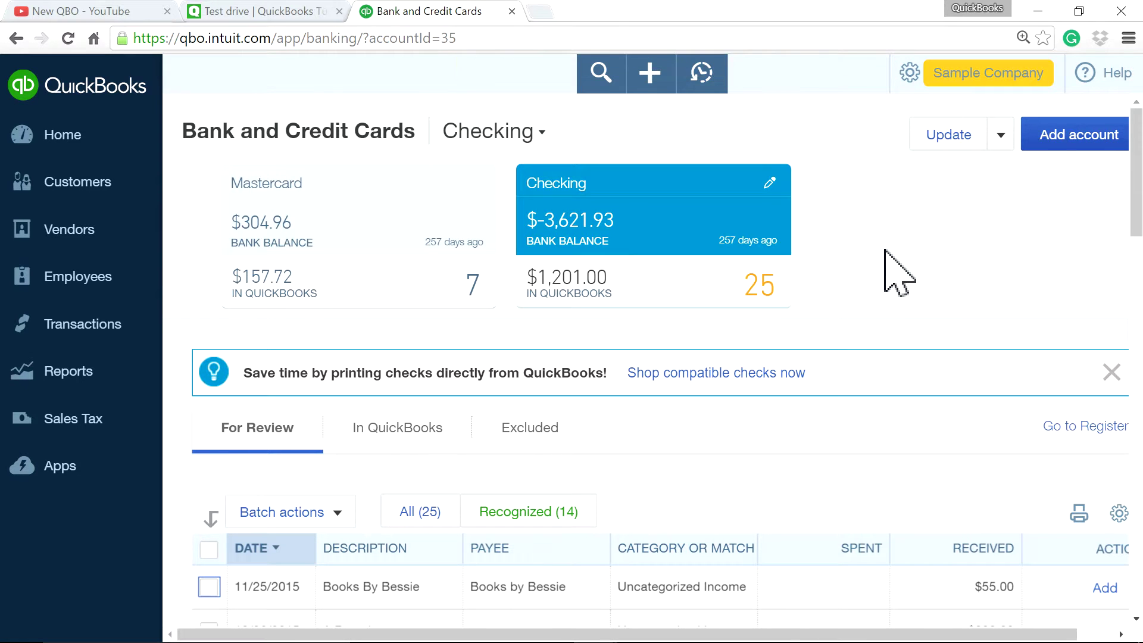
pyautogui.click(654, 77)
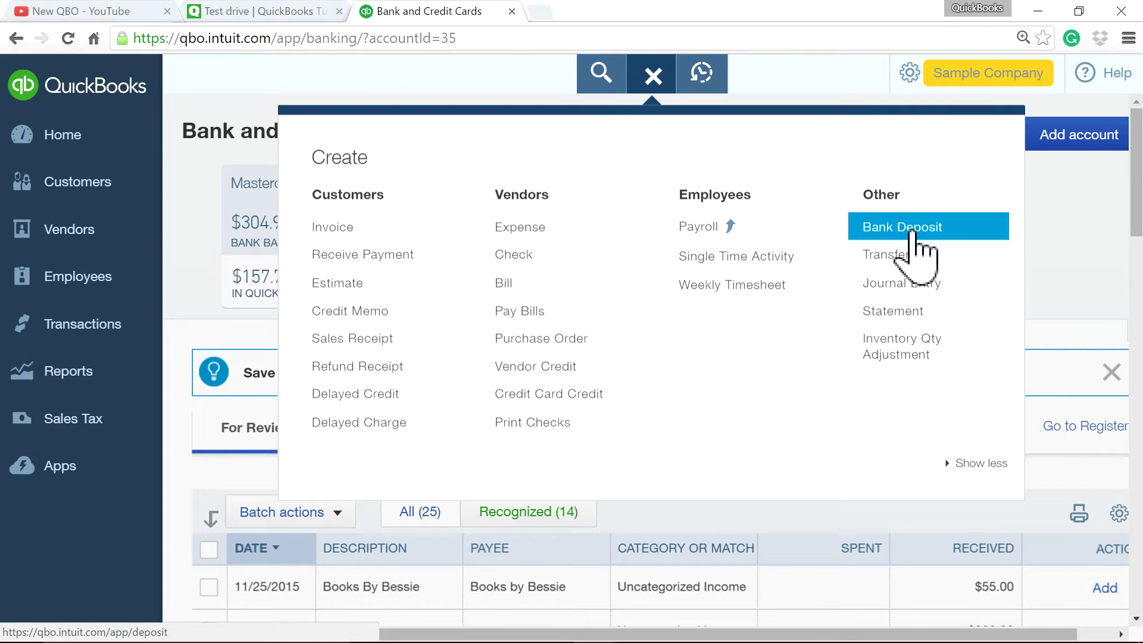
# - Try saving a bank deposit of the Amy's refund and Bill's sales receipt
pyautogui.click(912, 233)
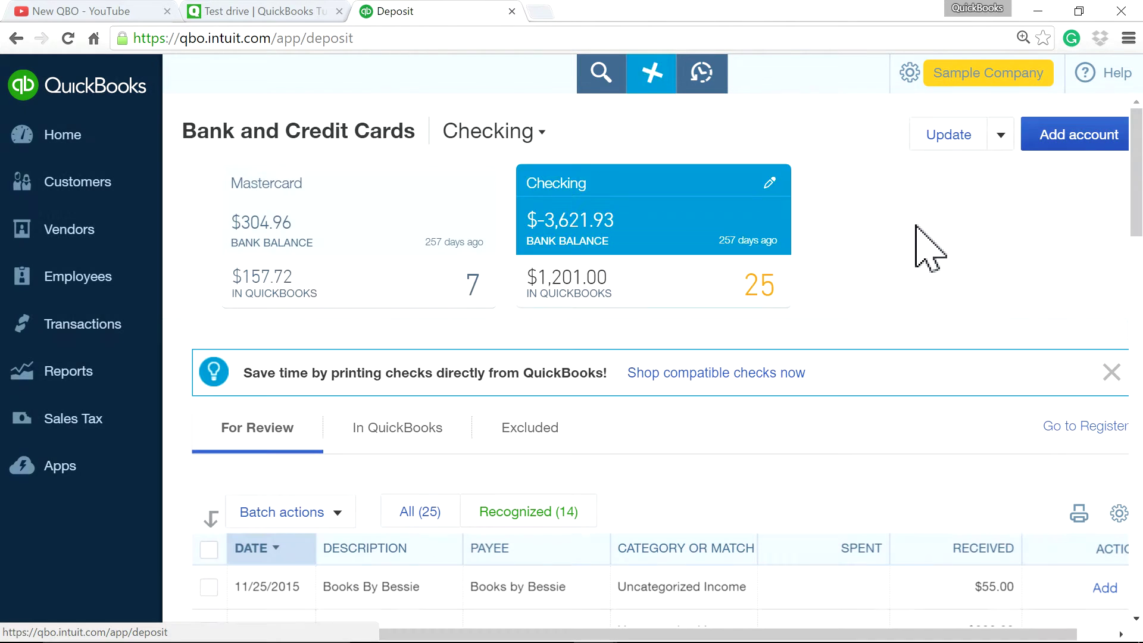
pyautogui.scroll(-2, 761, 333)
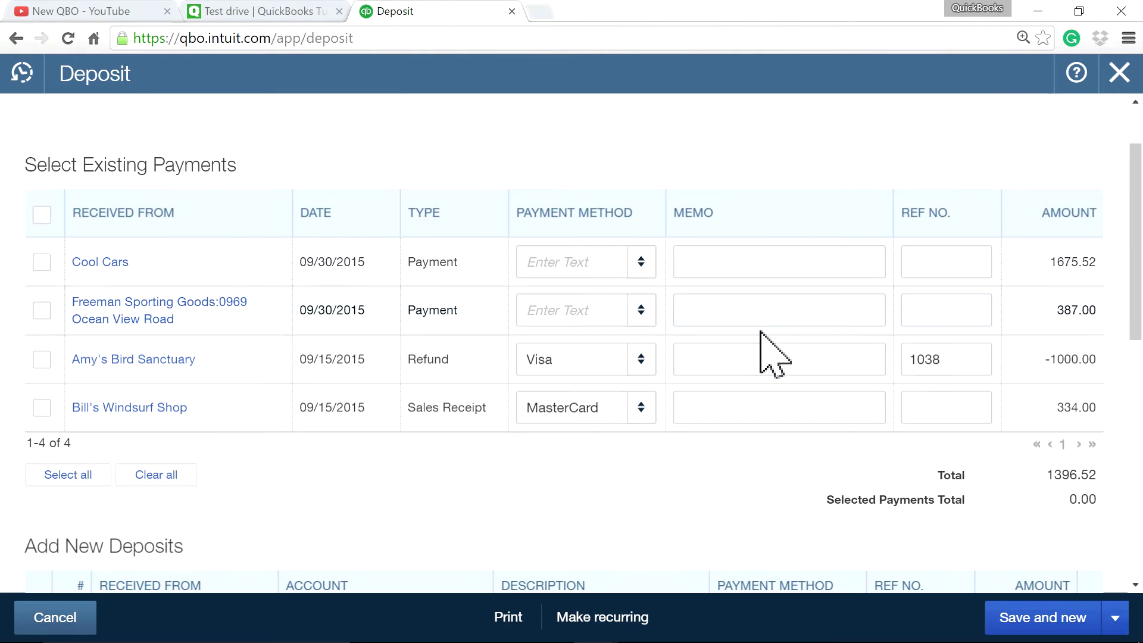
pyautogui.click(42, 359)
pyautogui.click(42, 408)
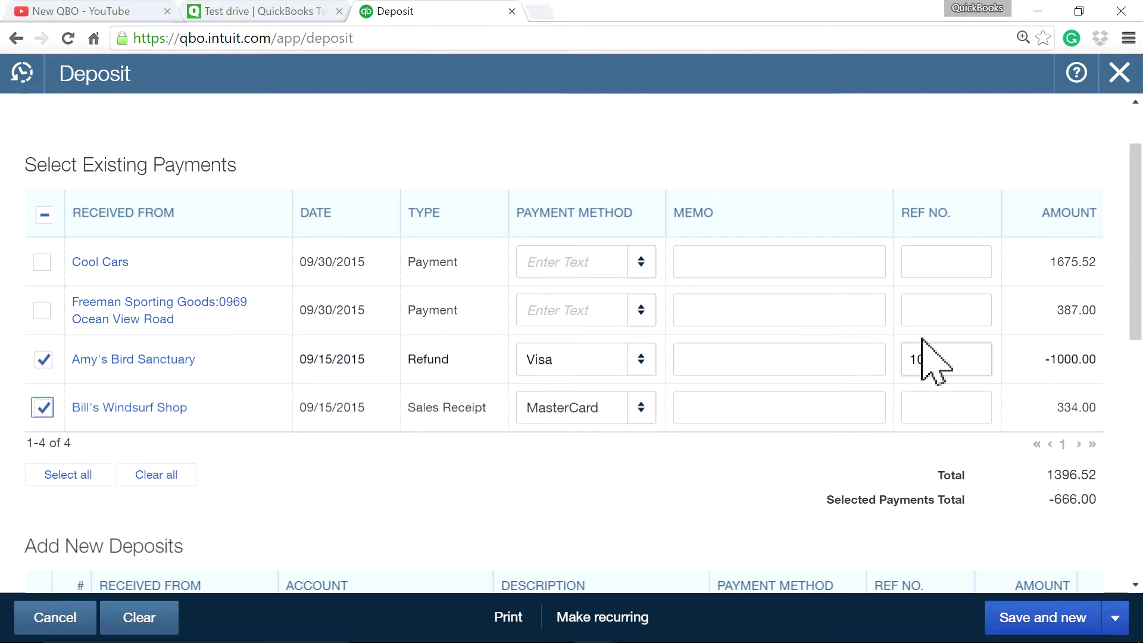
pyautogui.scroll(2, 873, 357)
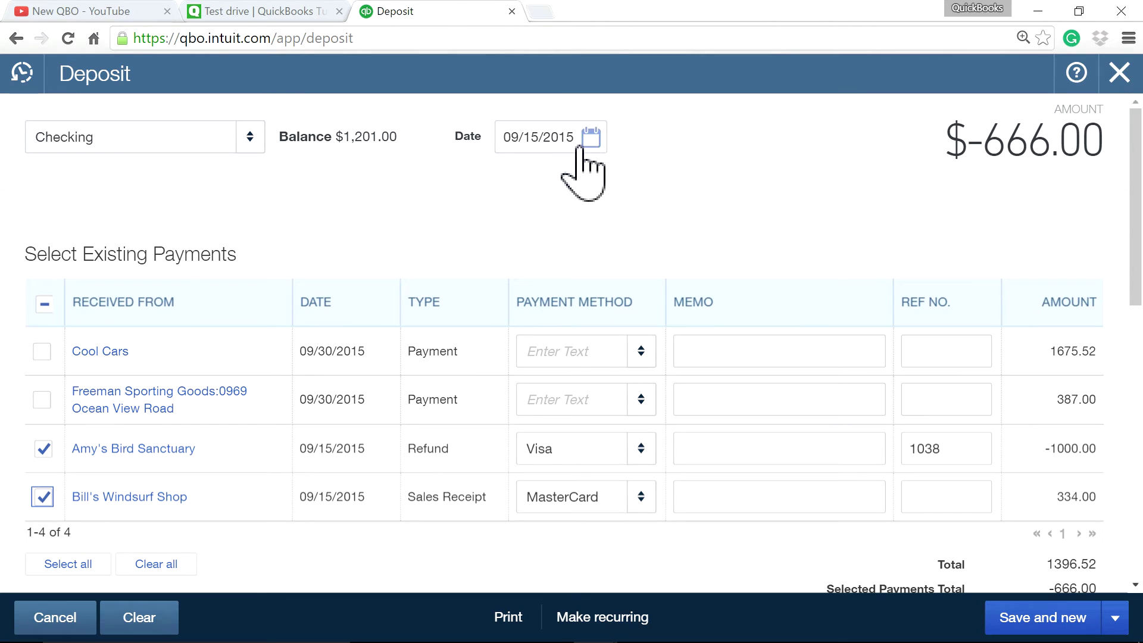
pyautogui.scroll(-3, 887, 292)
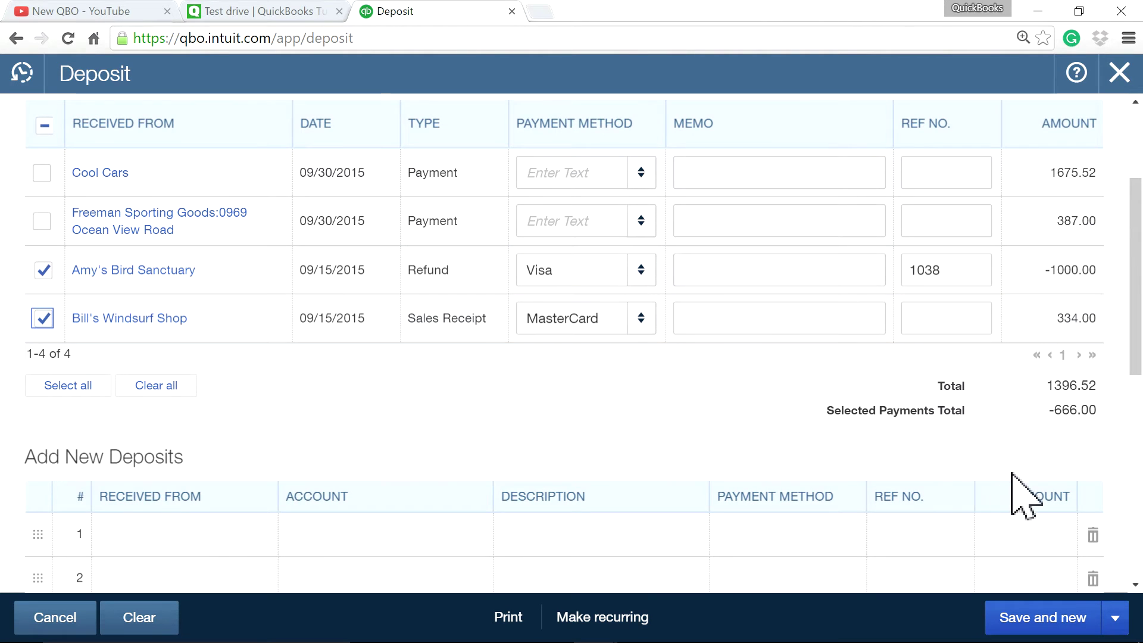
pyautogui.scroll(3, 1009, 453)
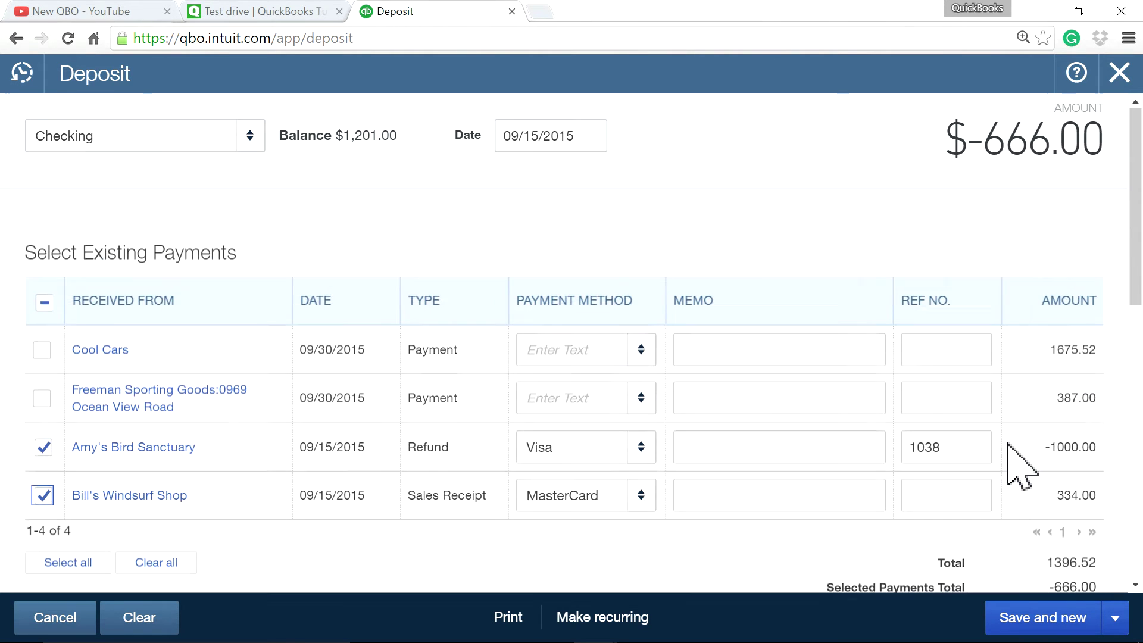
pyautogui.click(1024, 619)
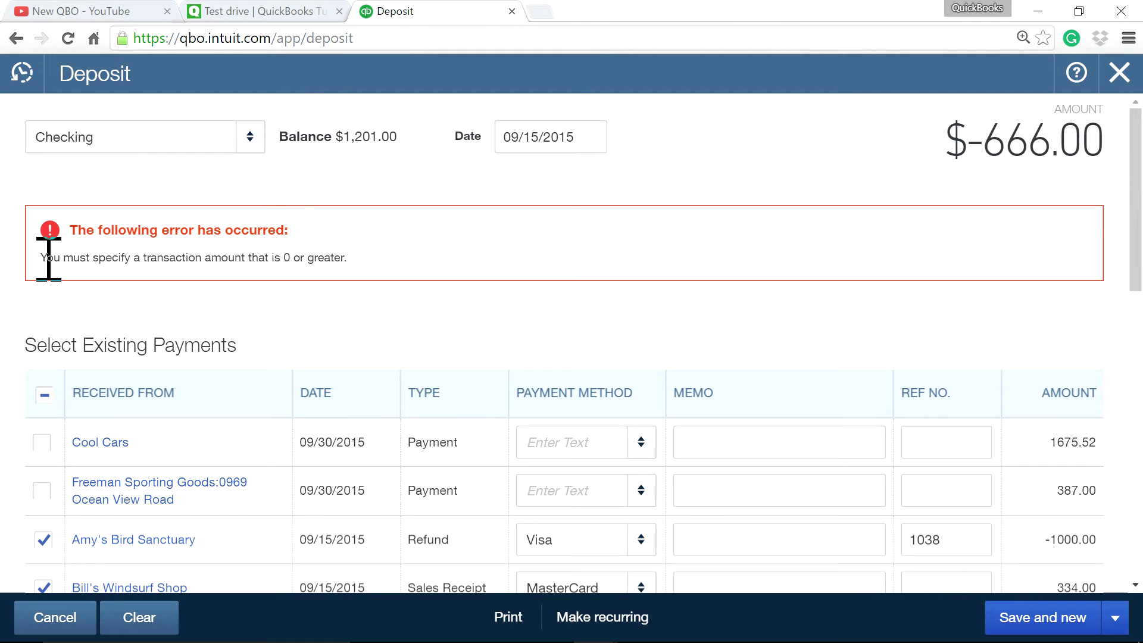
# - Read the −666.00 deposit error, then close the deposit without saving
pyautogui.moveTo(39, 257); pyautogui.dragTo(378, 257)
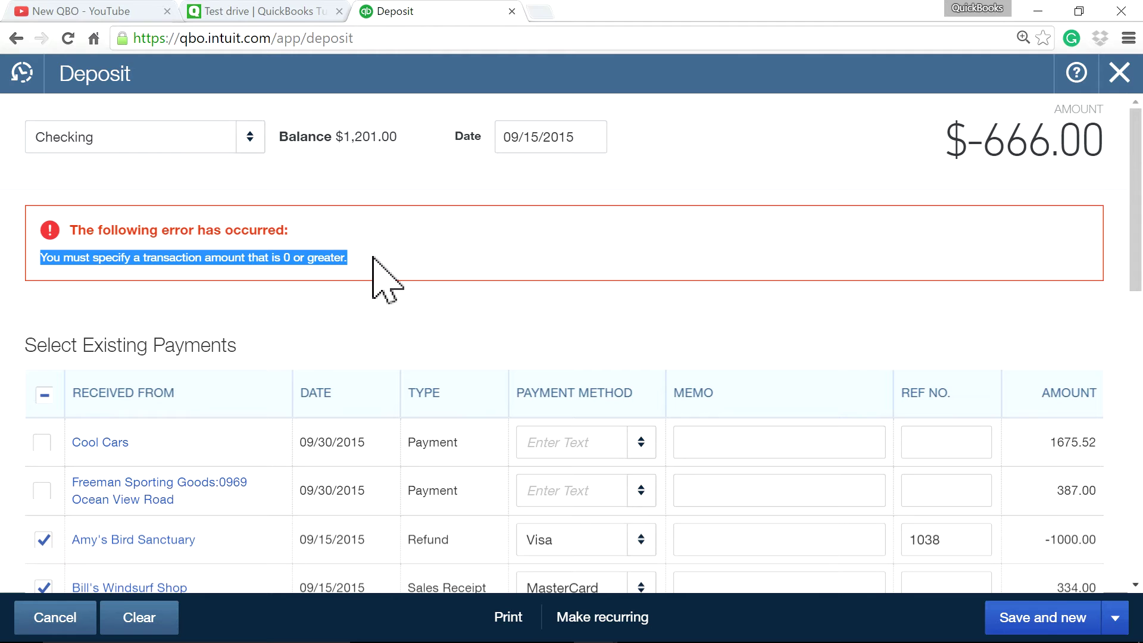
pyautogui.click(373, 257)
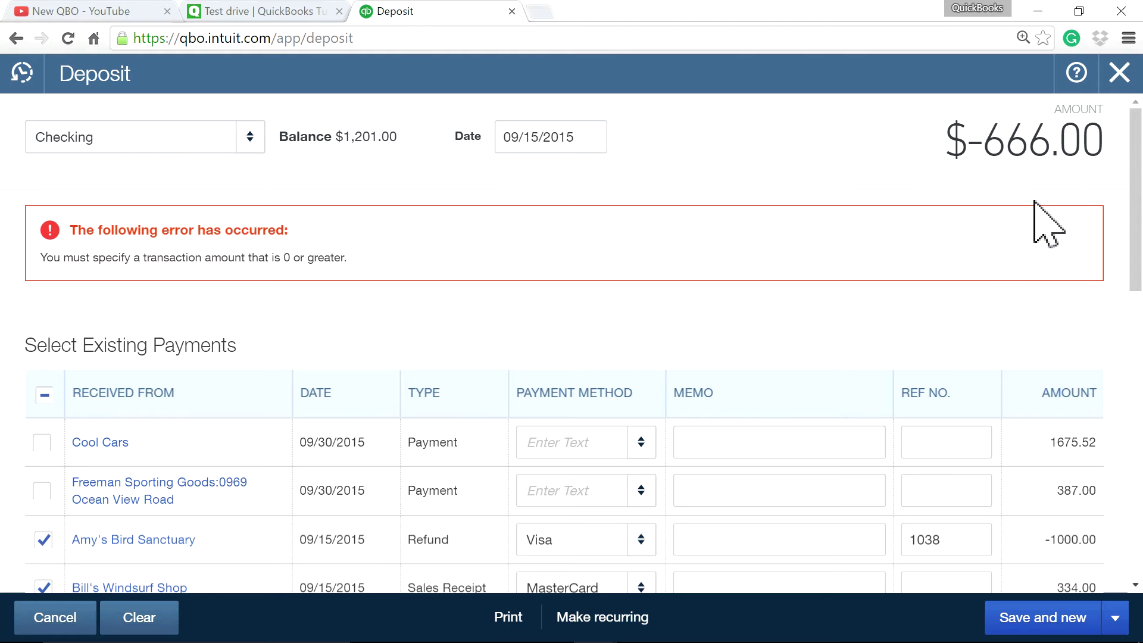
pyautogui.click(1118, 74)
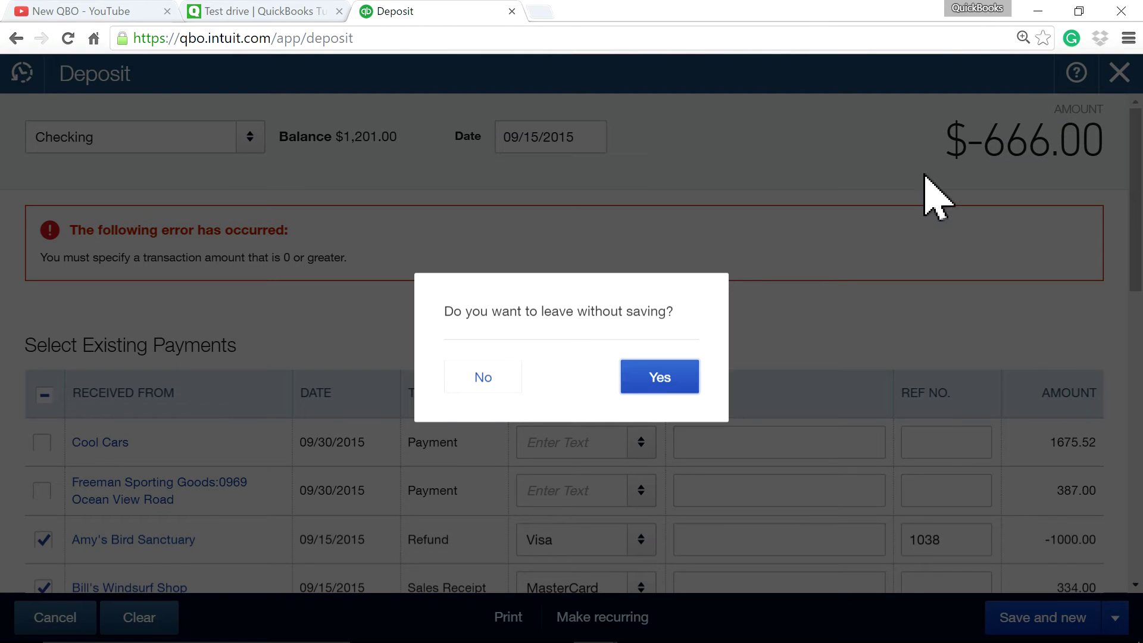
pyautogui.click(661, 378)
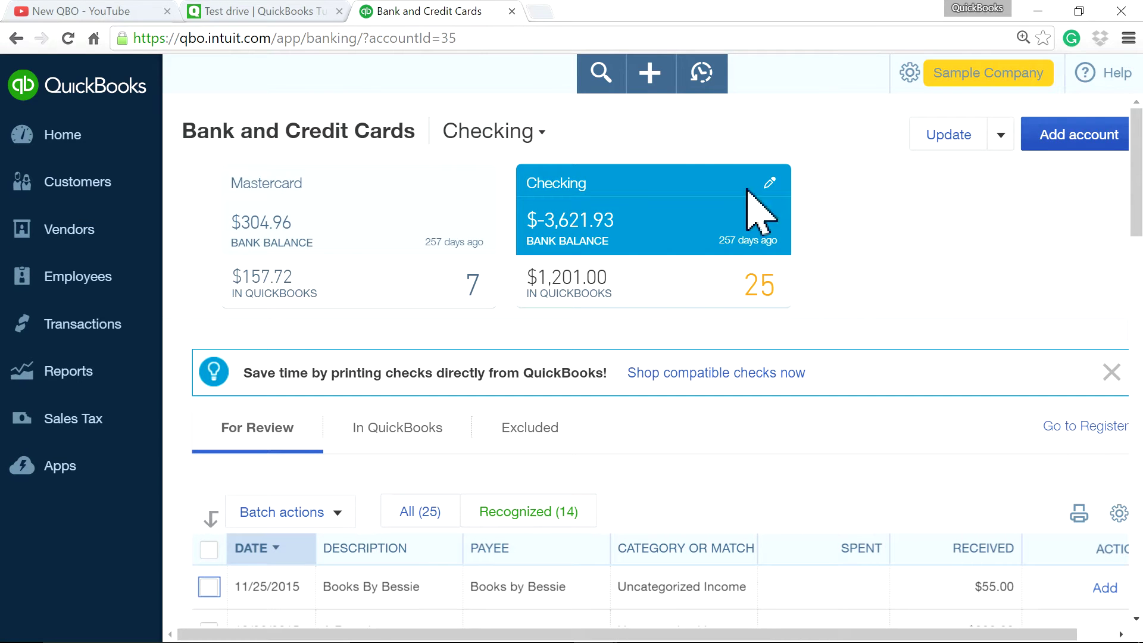
pyautogui.click(652, 74)
# - Start a journal entry with line 1 crediting Checking 666
pyautogui.click(872, 285)
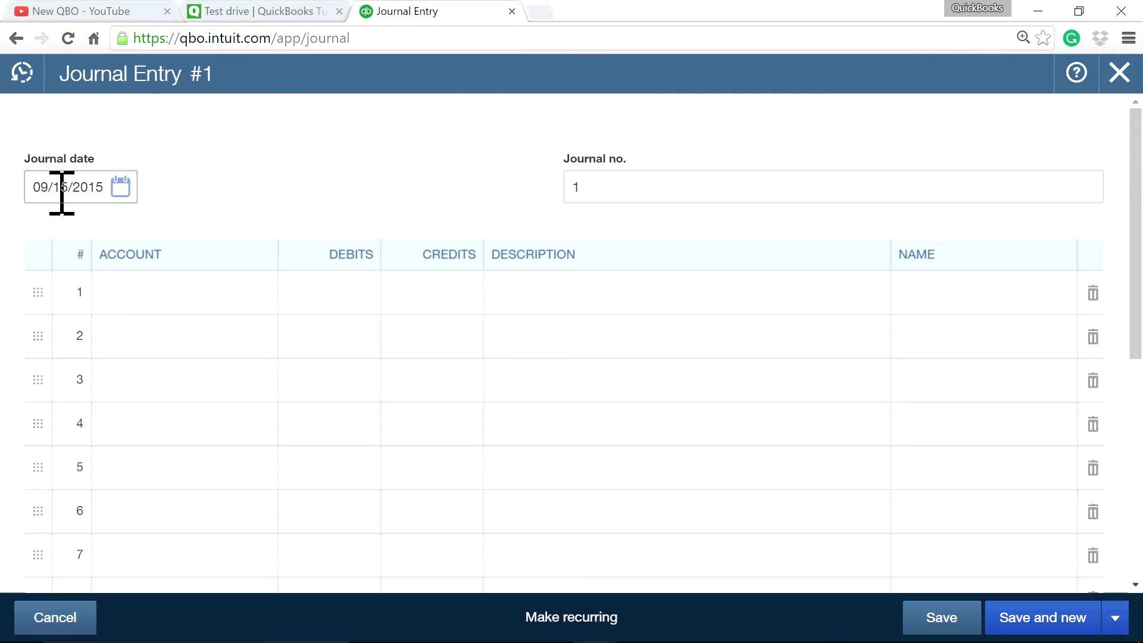
pyautogui.click(166, 297)
pyautogui.write('b')
pyautogui.press('BackSpace')
pyautogui.write('Checking')
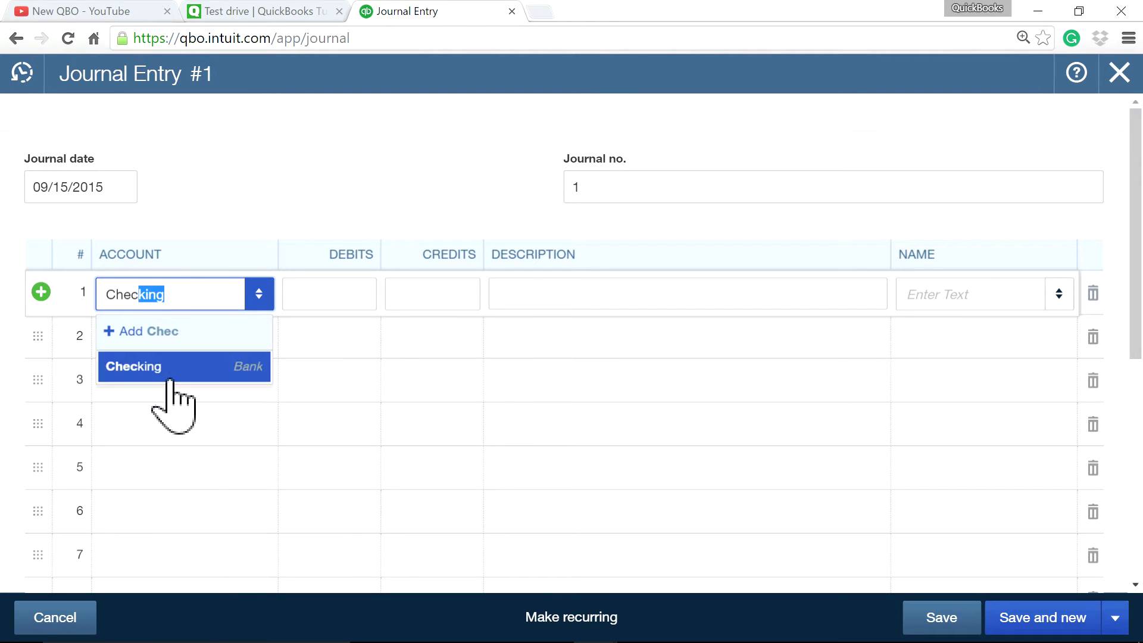
pyautogui.click(162, 371)
pyautogui.click(452, 296)
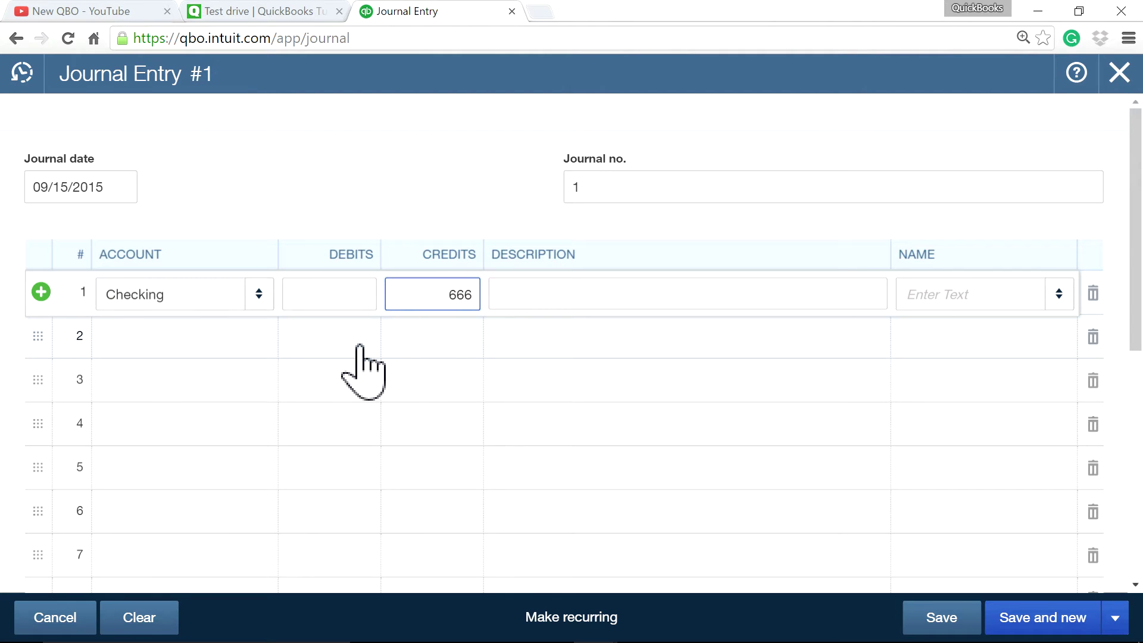
# - Debit Undeposited Funds 666 on line 2 and save and close the entry
pyautogui.click(184, 333)
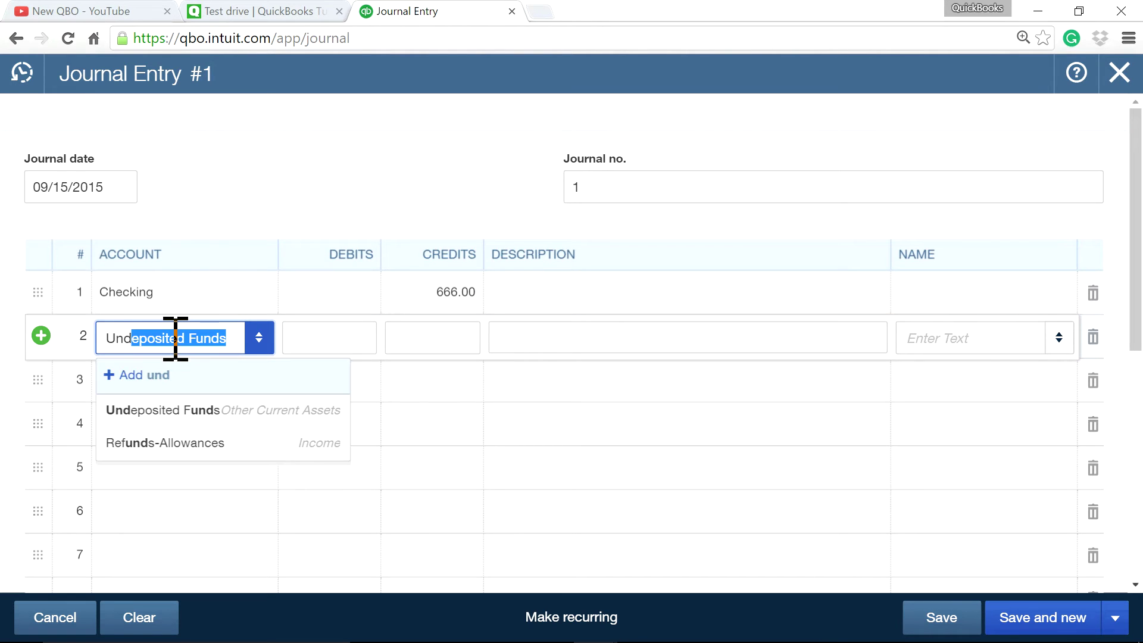
pyautogui.click(174, 408)
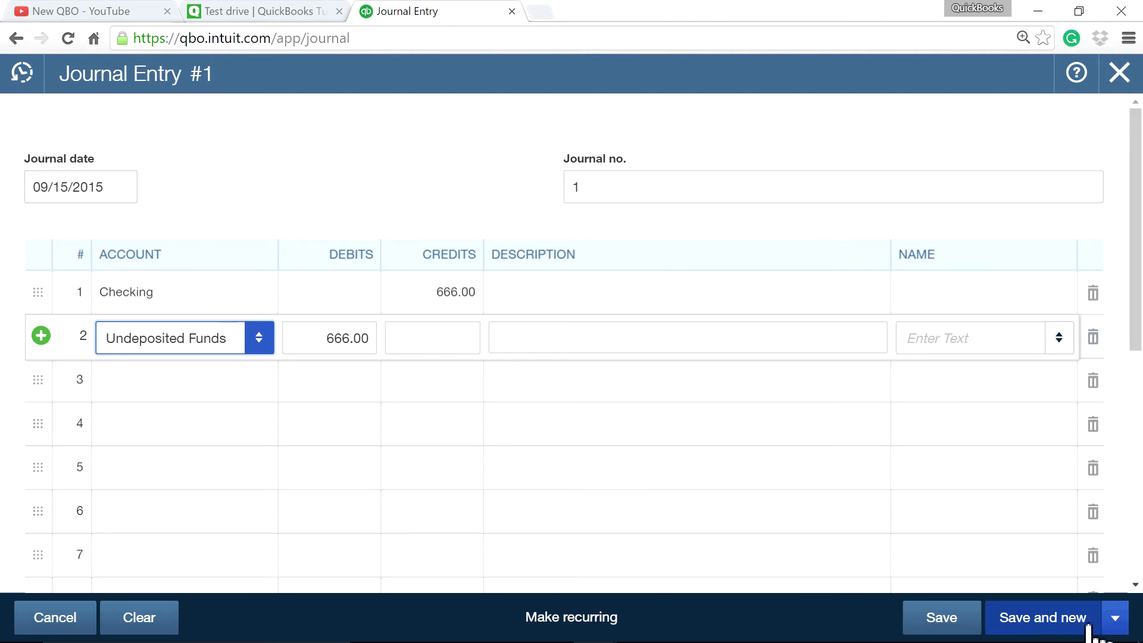
pyautogui.click(1114, 620)
pyautogui.click(1025, 586)
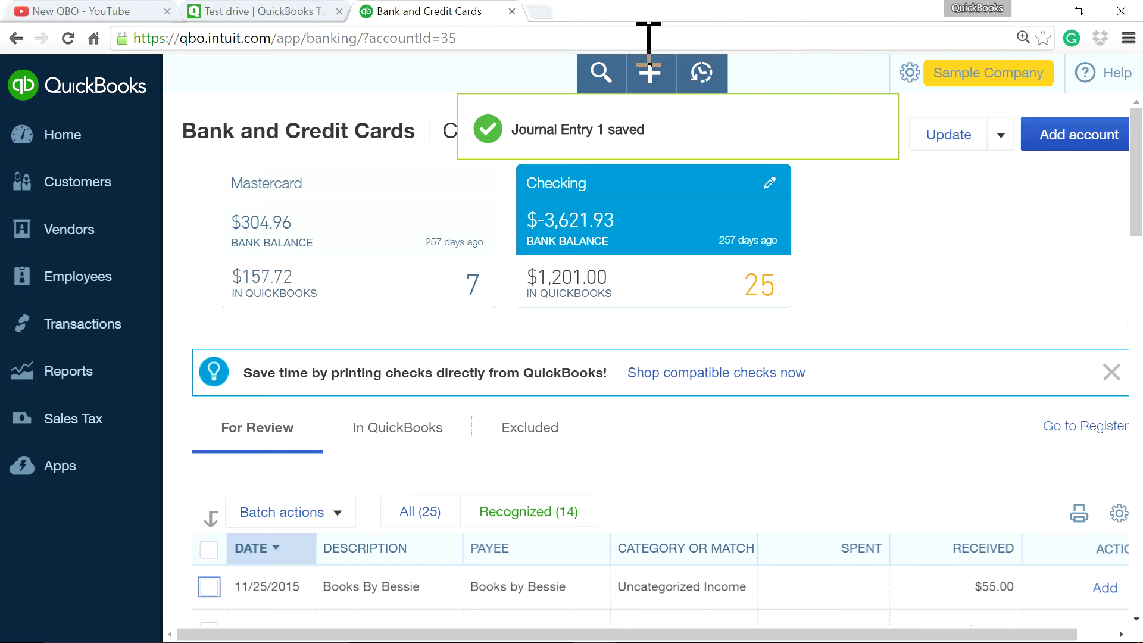
pyautogui.click(651, 80)
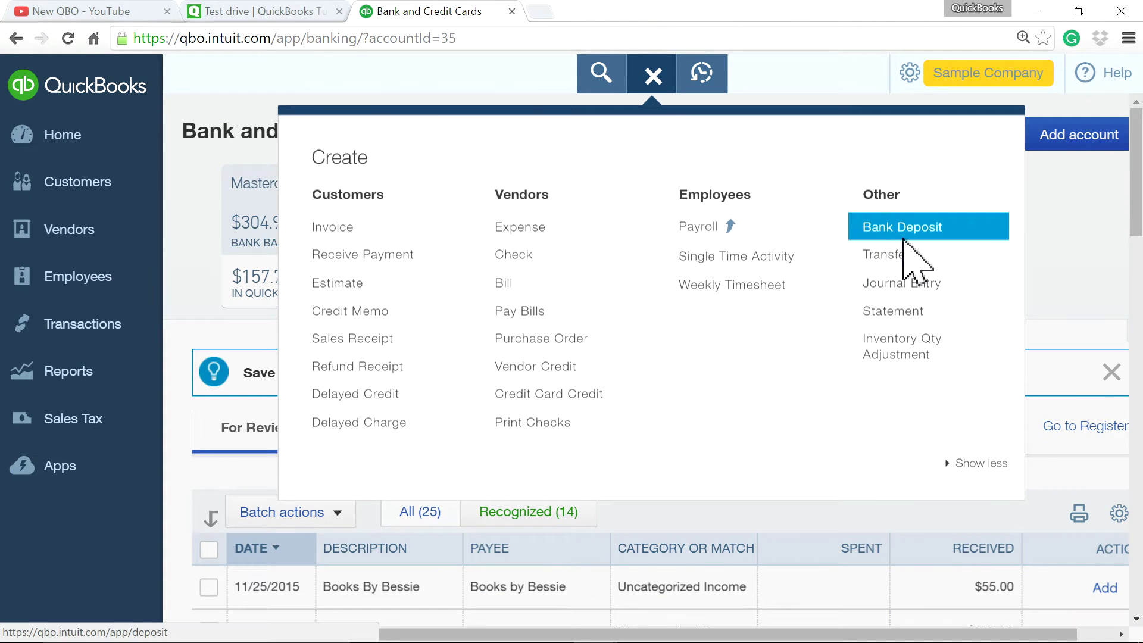
# - Deposit the Amy's Bird Sanctuary refund, Bill's Windsurf Shop receipt and journal entry 1 to Checking, totalling $0.00
pyautogui.click(900, 237)
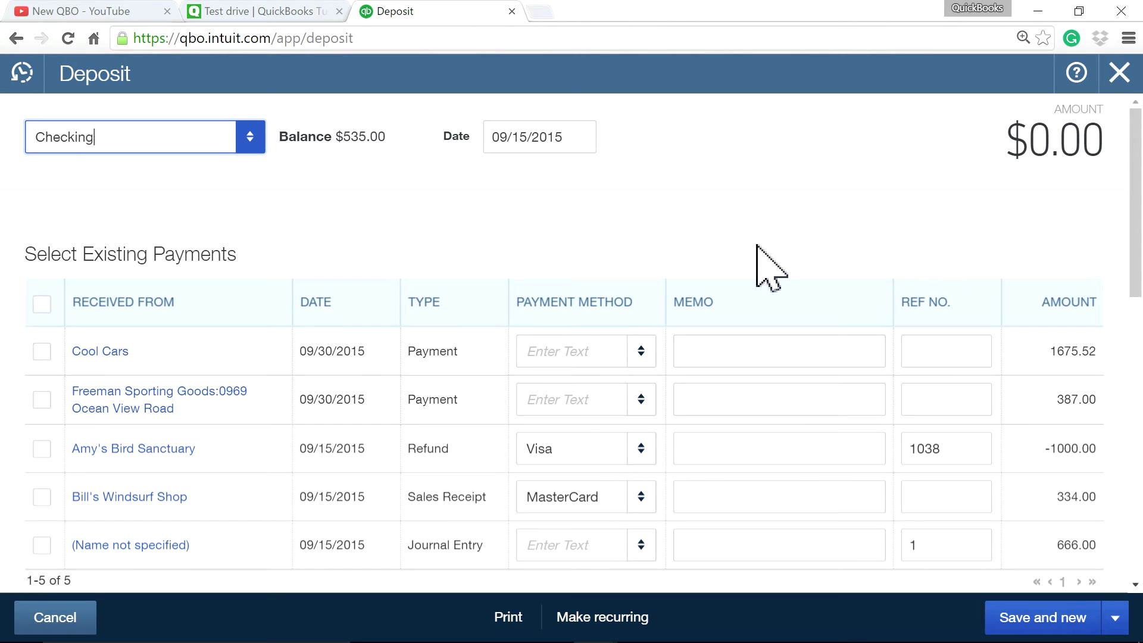
pyautogui.scroll(-2, 757, 245)
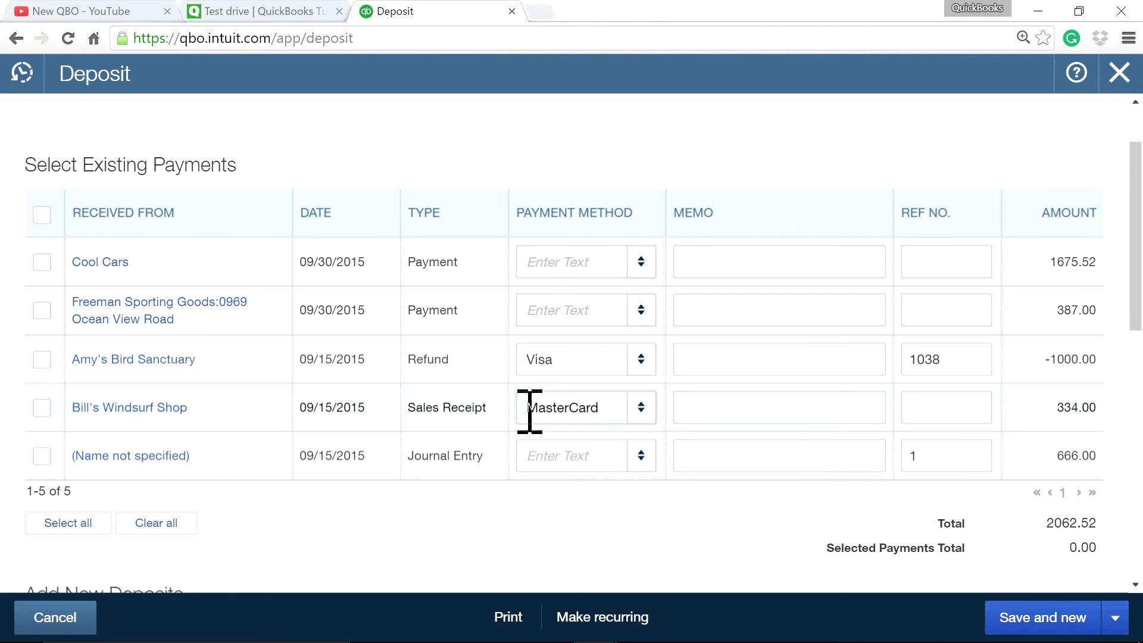
pyautogui.click(43, 360)
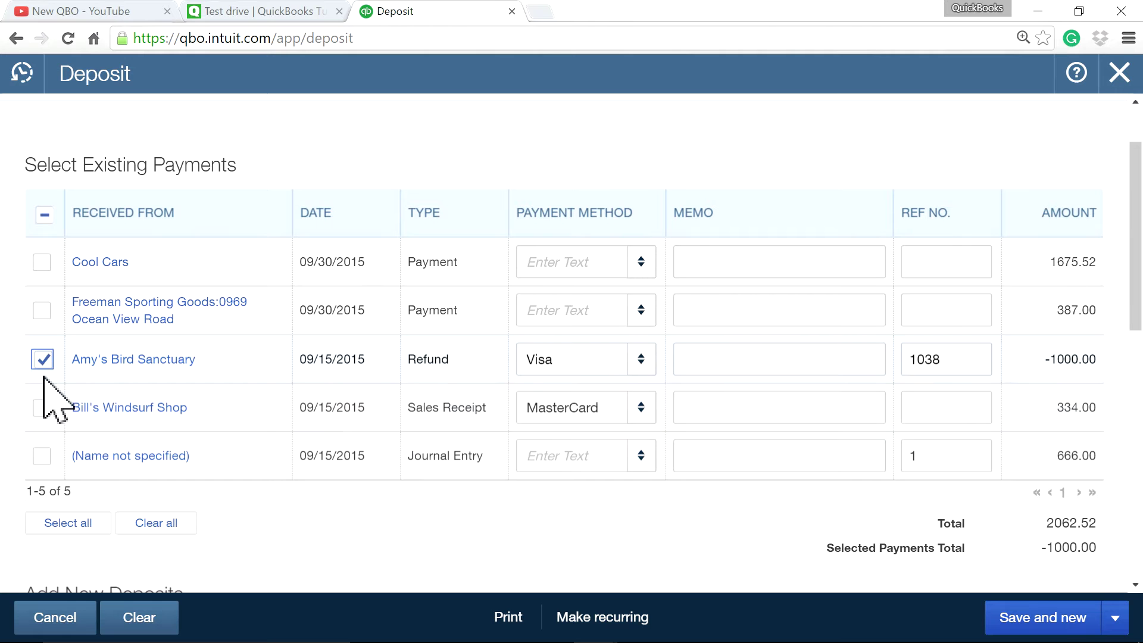
pyautogui.click(42, 451)
pyautogui.click(42, 407)
pyautogui.scroll(2, 833, 405)
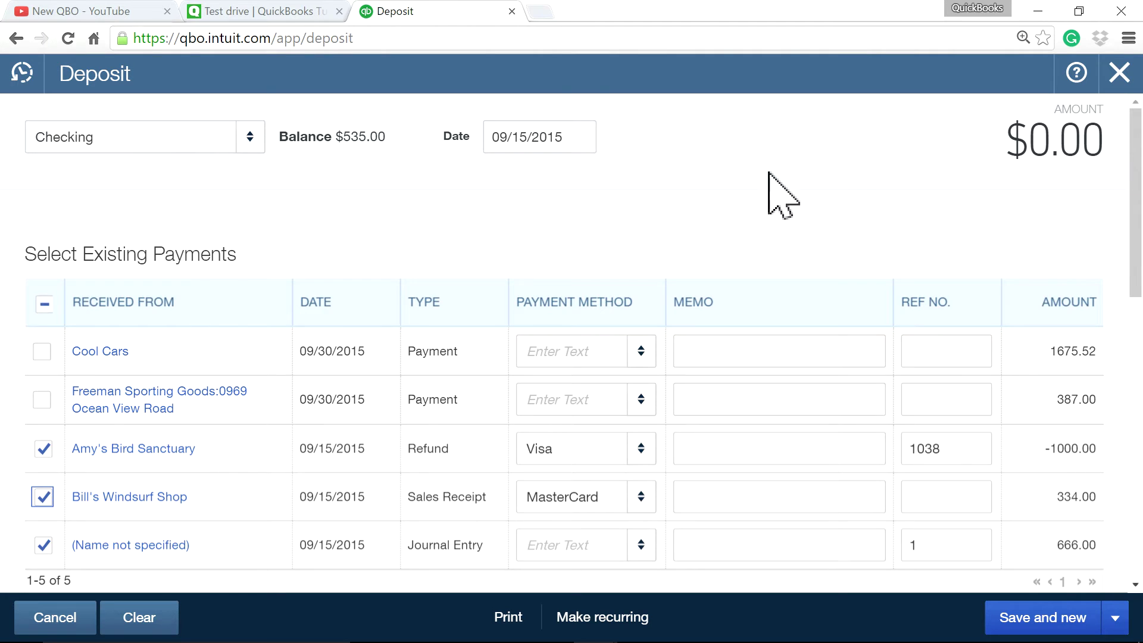
pyautogui.scroll(-3, 872, 199)
pyautogui.scroll(3, 881, 185)
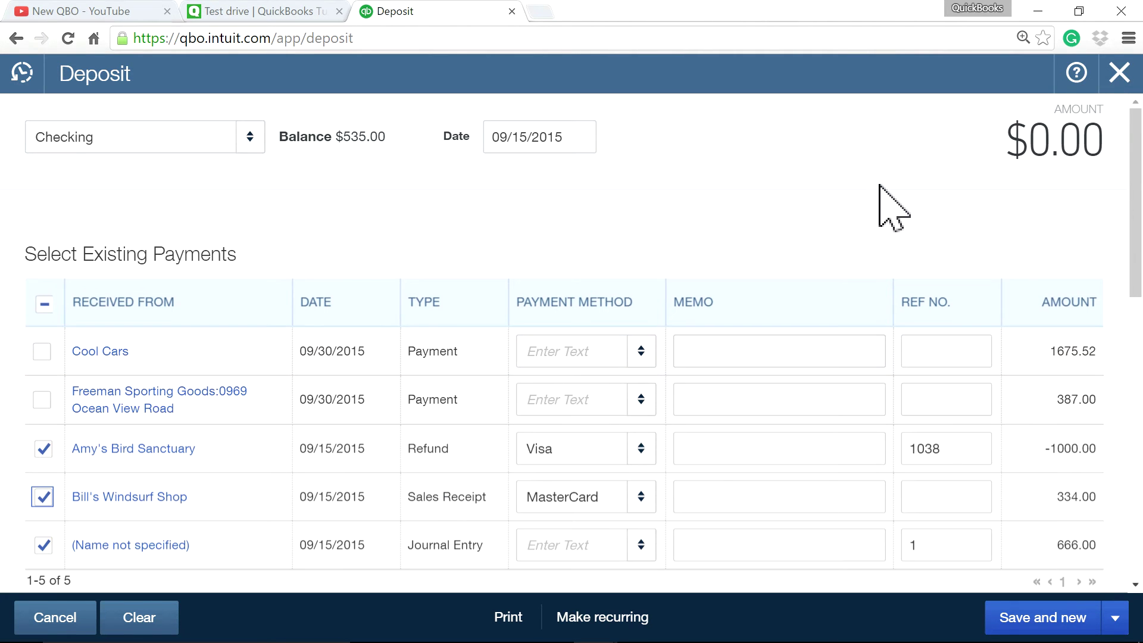
pyautogui.scroll(-3, 901, 184)
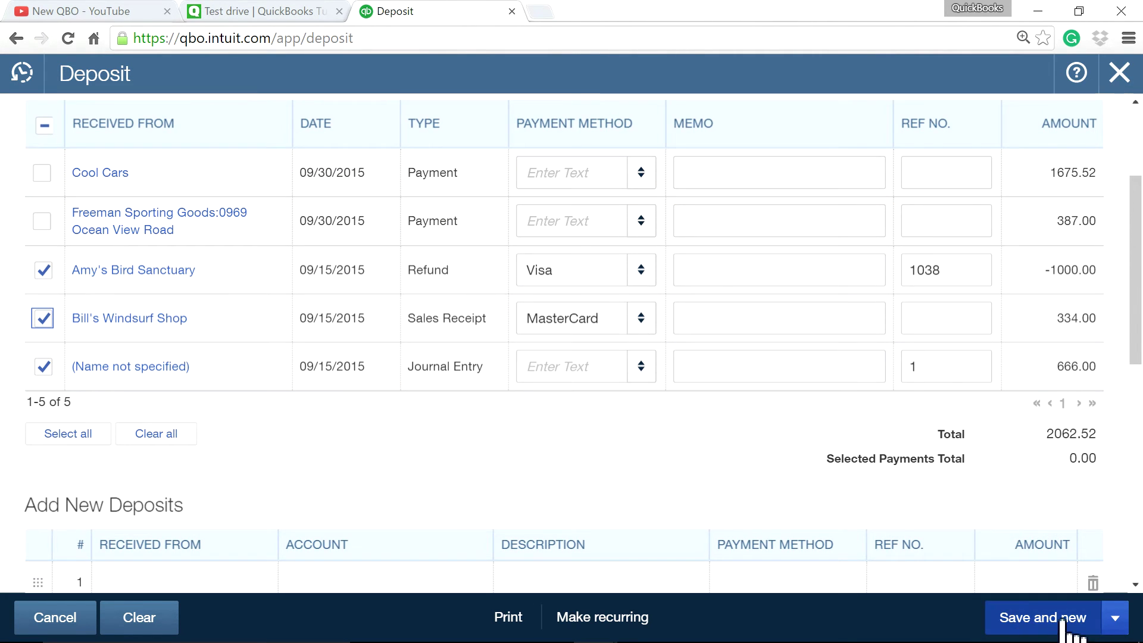
pyautogui.click(1111, 625)
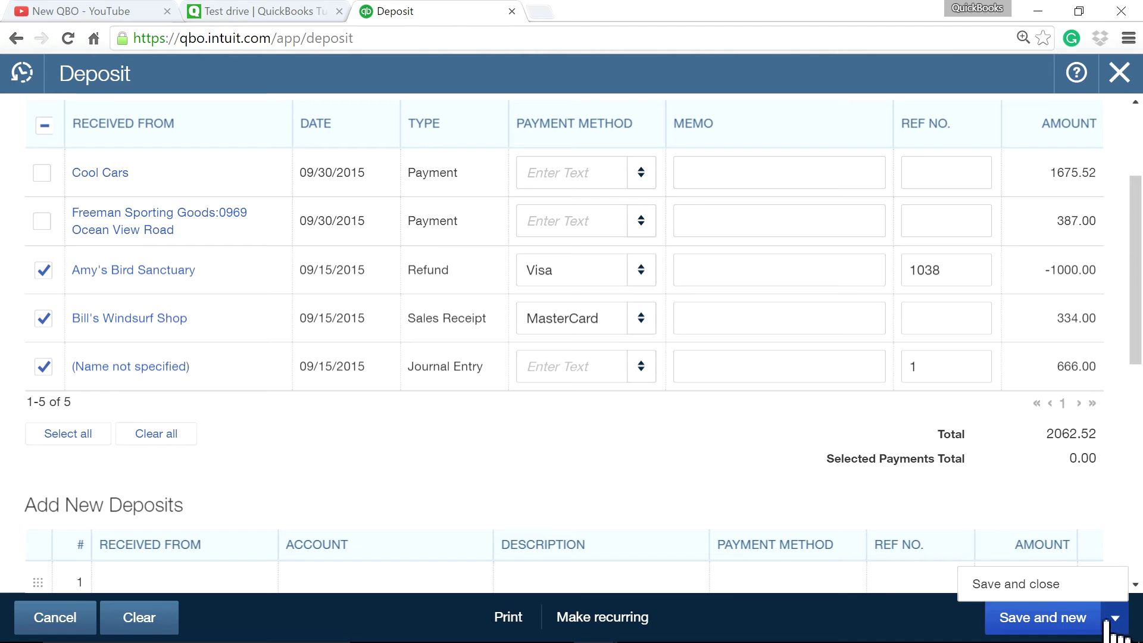
pyautogui.click(1008, 588)
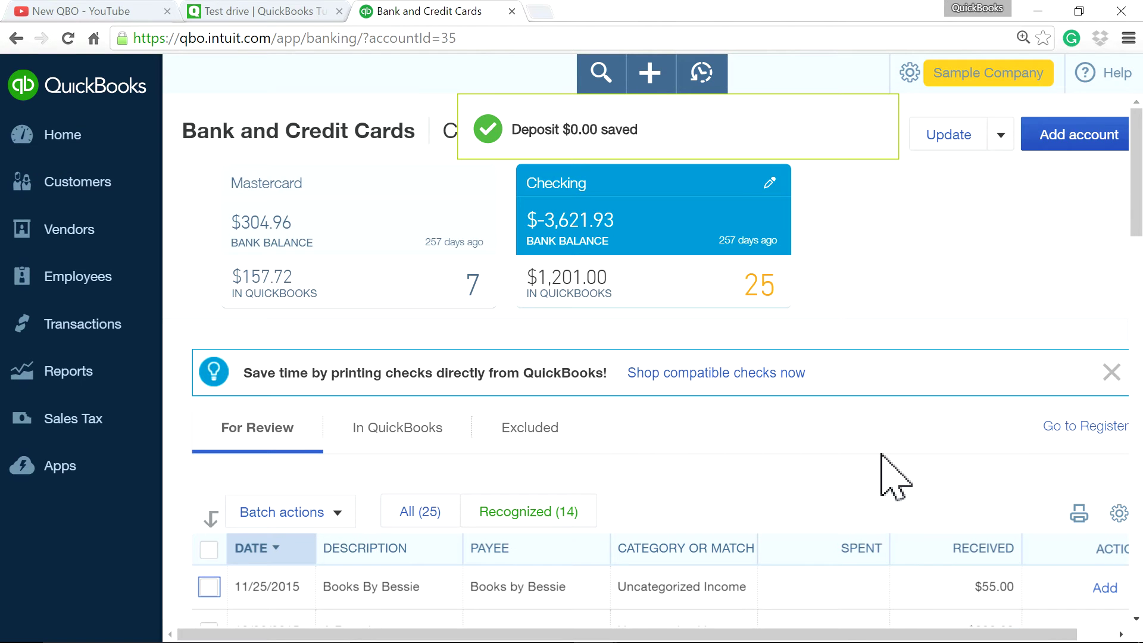
pyautogui.scroll(-6, 881, 464)
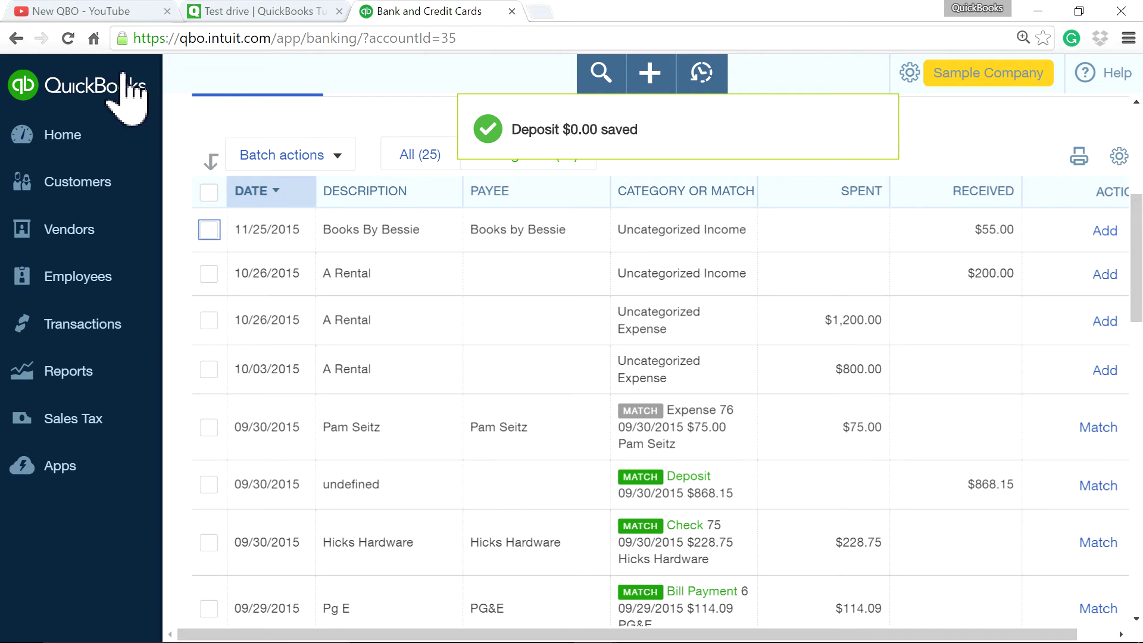
# - Reload Banking and expand the 09/15/2015 Tim Philip Masonry $666.00 feed transaction
pyautogui.click(69, 38)
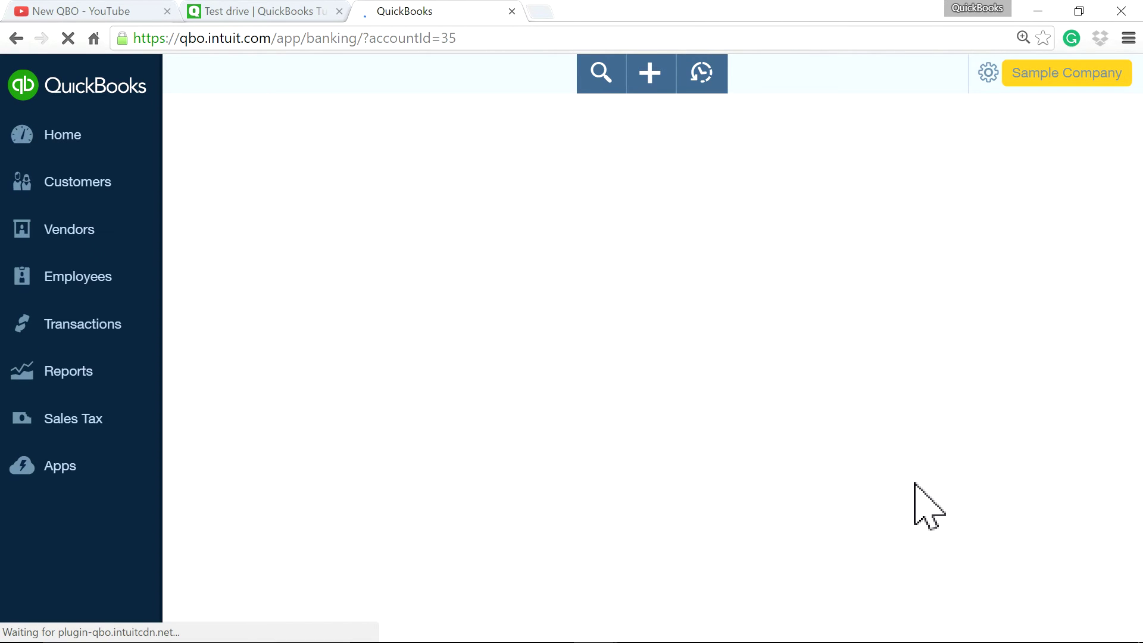
pyautogui.scroll(-8, 915, 483)
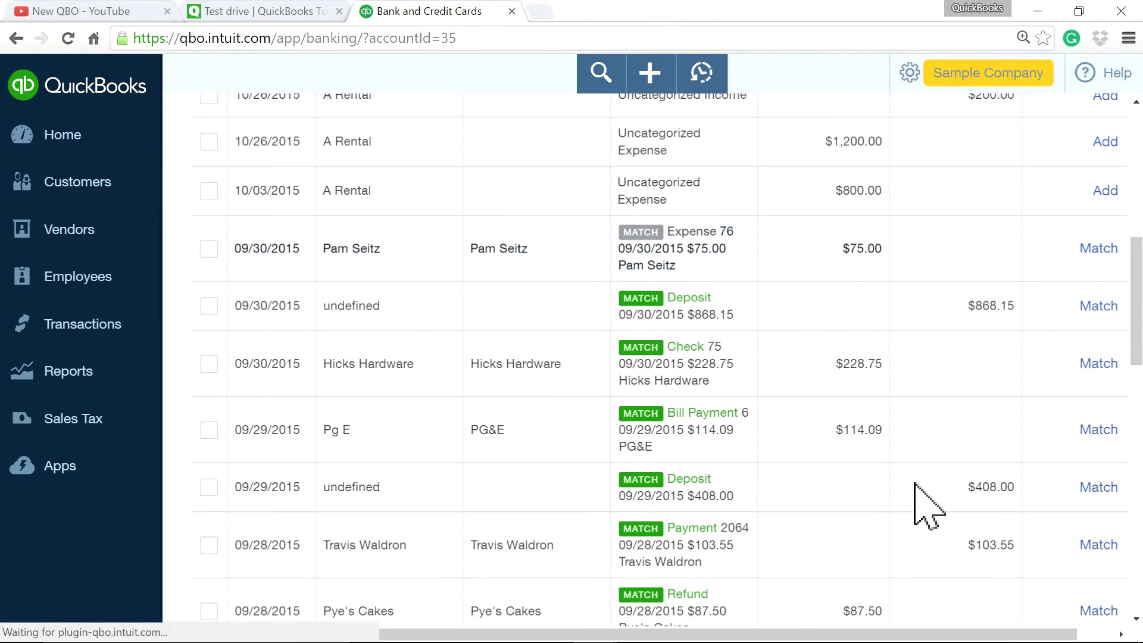
pyautogui.scroll(-10, 915, 483)
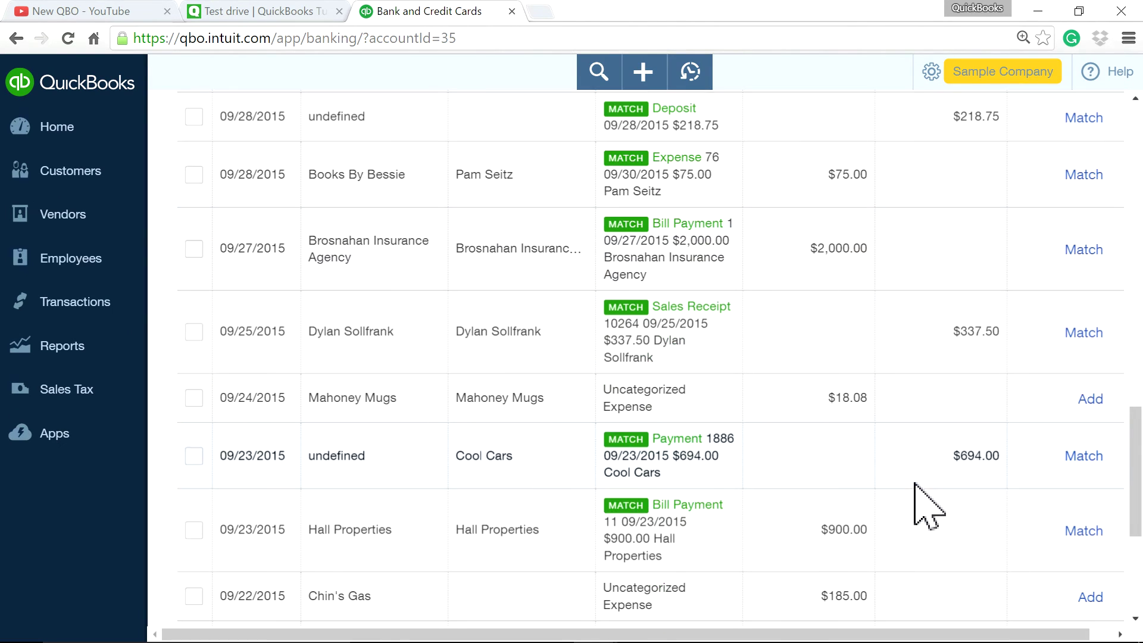
pyautogui.scroll(-5, 915, 483)
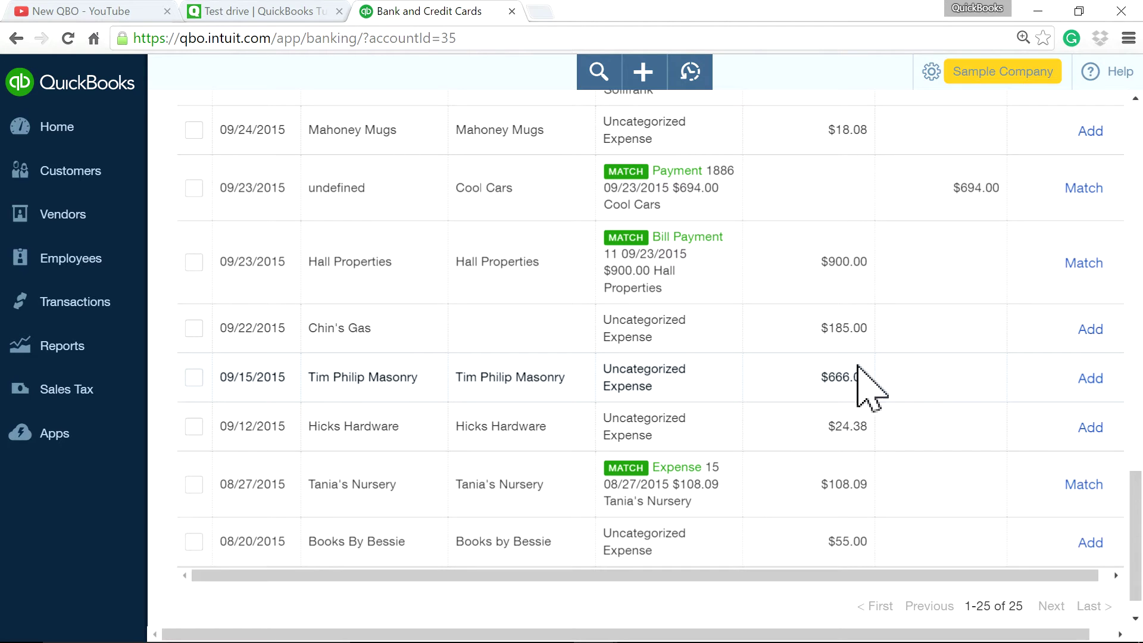
pyautogui.click(904, 380)
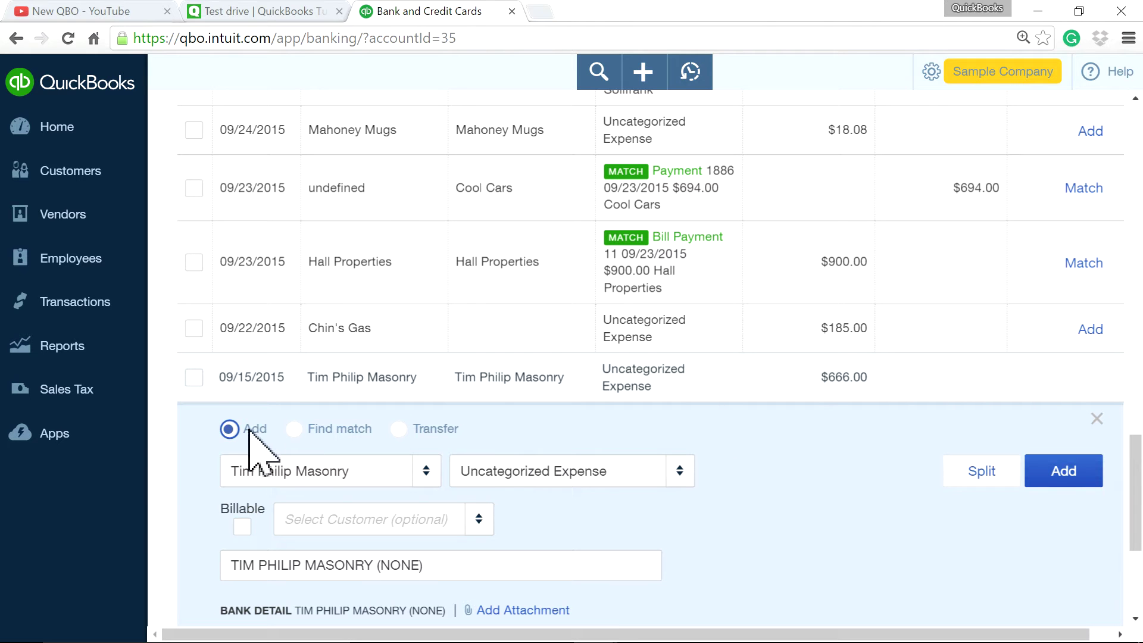
# - Start matching the $666.00 masonry transaction and set the From date to 09/15/2015
pyautogui.click(294, 429)
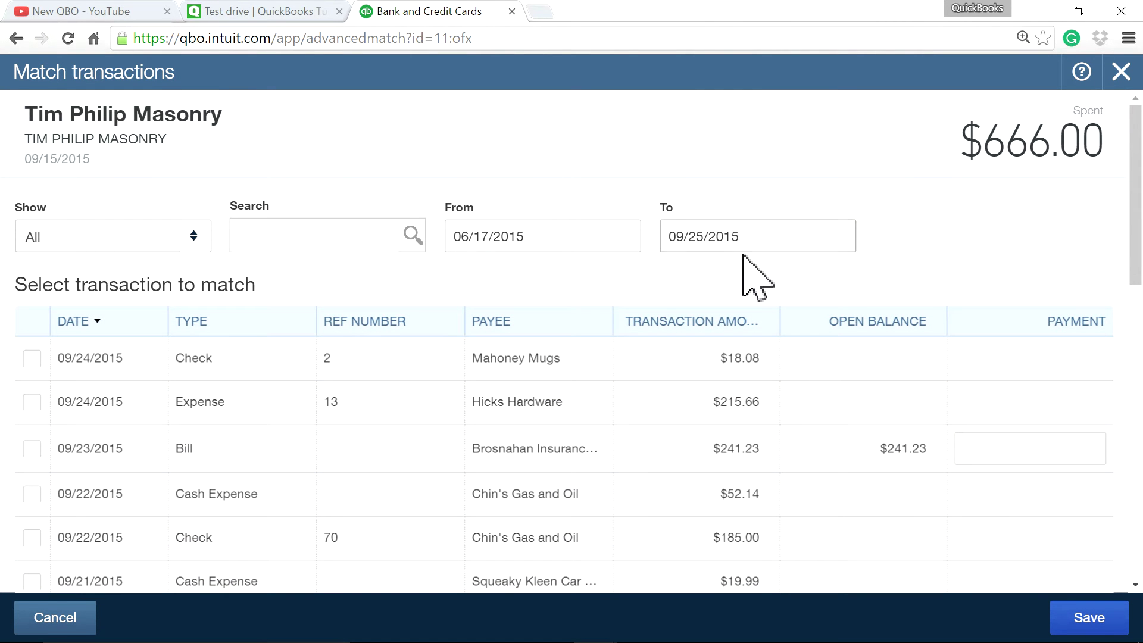
pyautogui.scroll(-3, 601, 326)
pyautogui.scroll(3, 601, 346)
pyautogui.scroll(-7, 602, 345)
pyautogui.scroll(7, 600, 333)
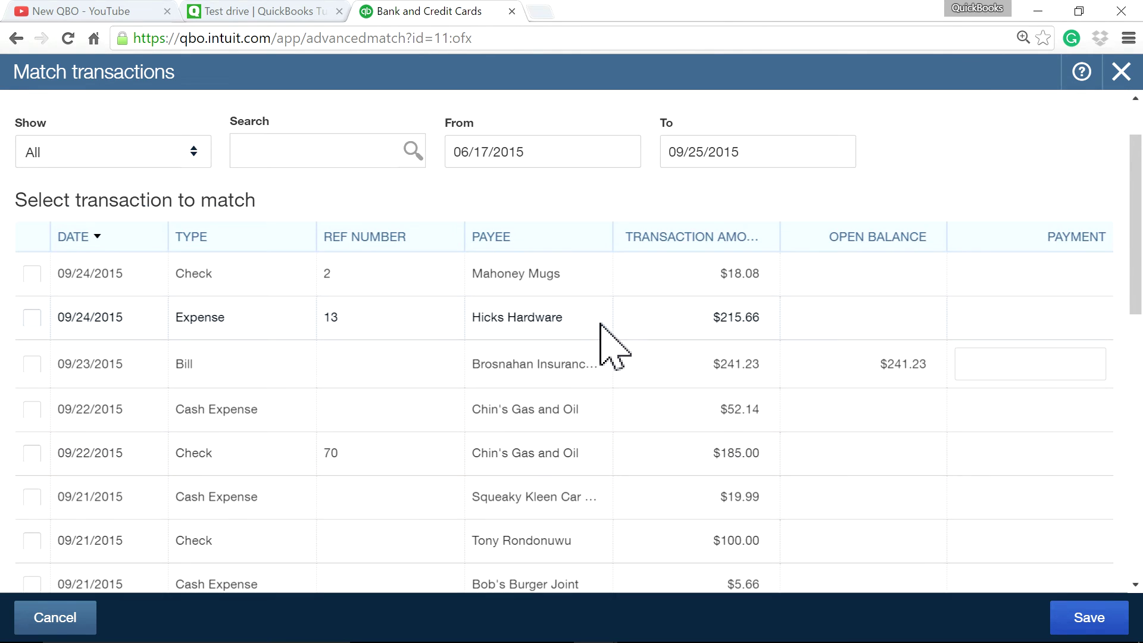
pyautogui.click(624, 238)
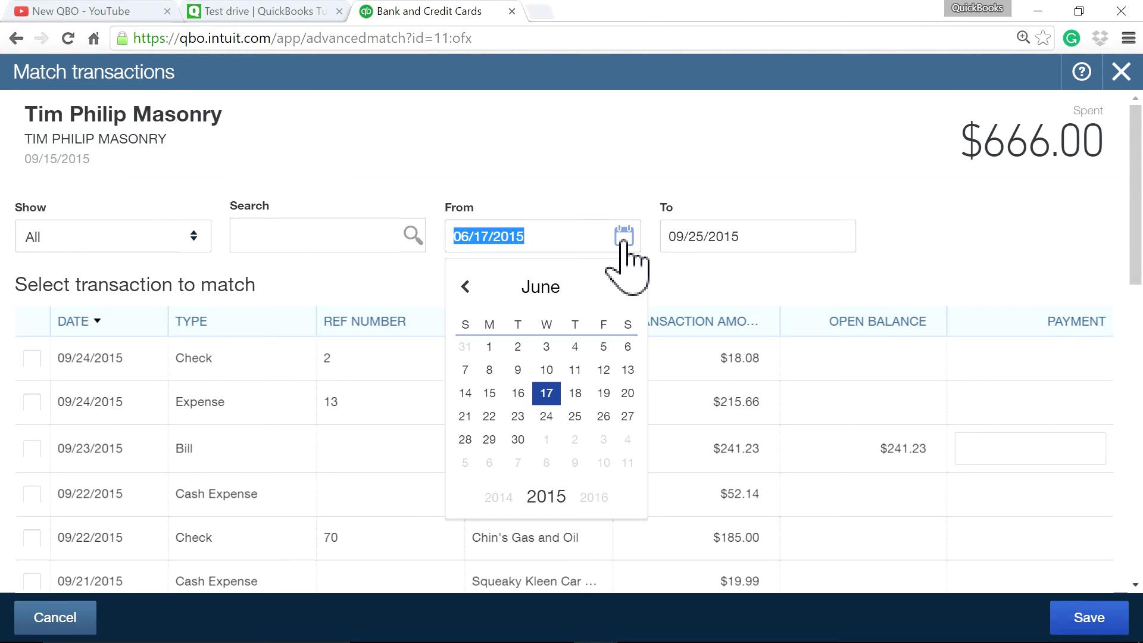
pyautogui.click(624, 288)
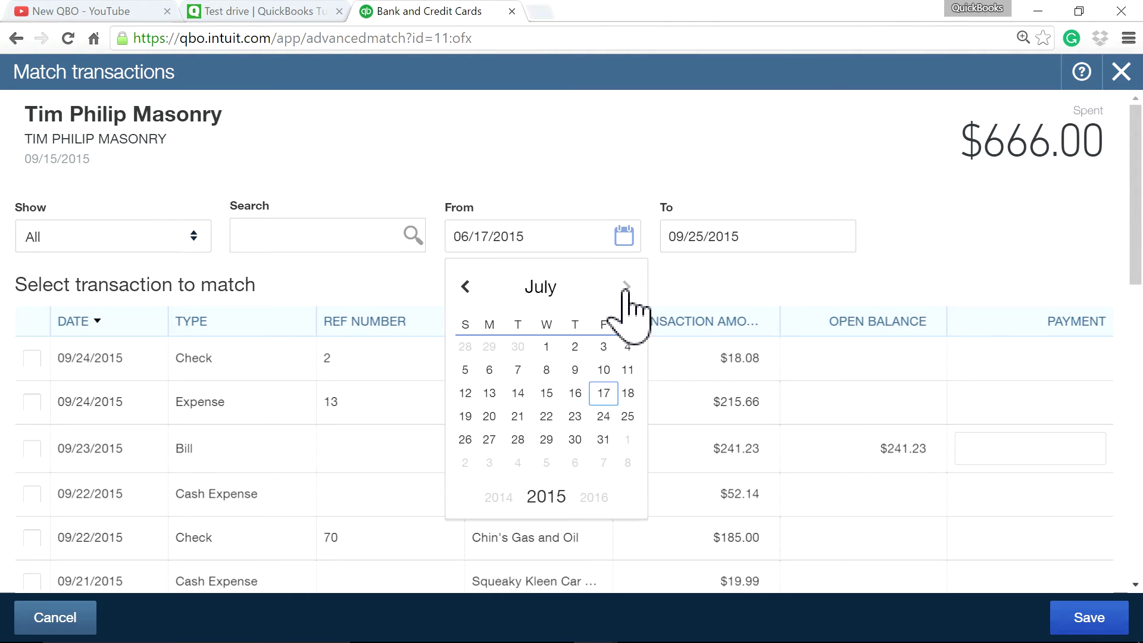
pyautogui.click(627, 288)
pyautogui.click(627, 289)
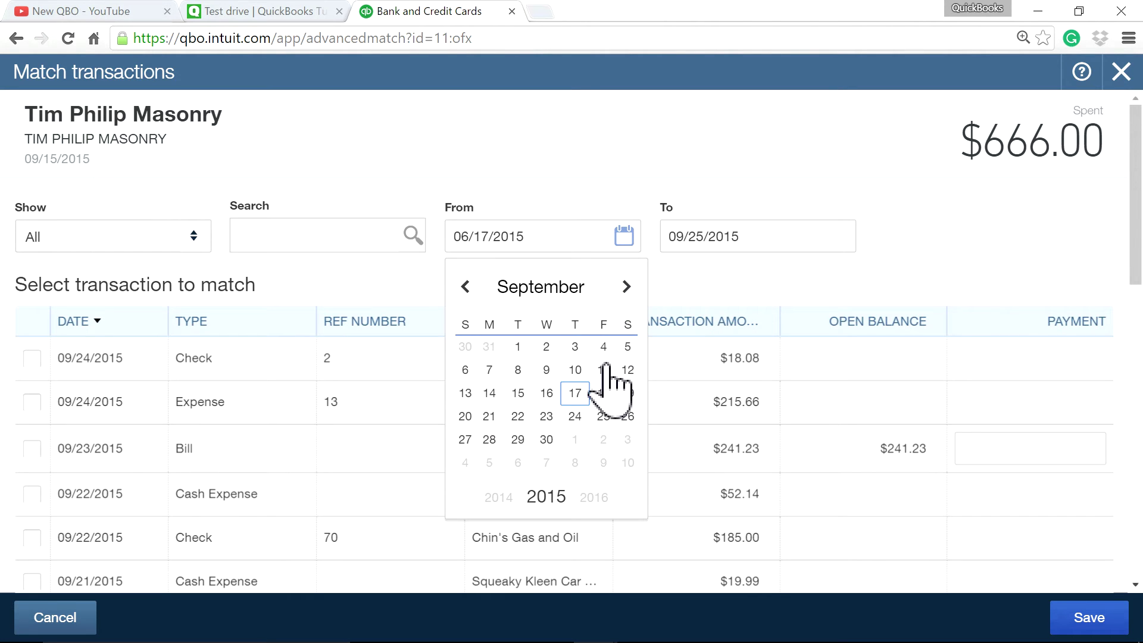
pyautogui.click(518, 393)
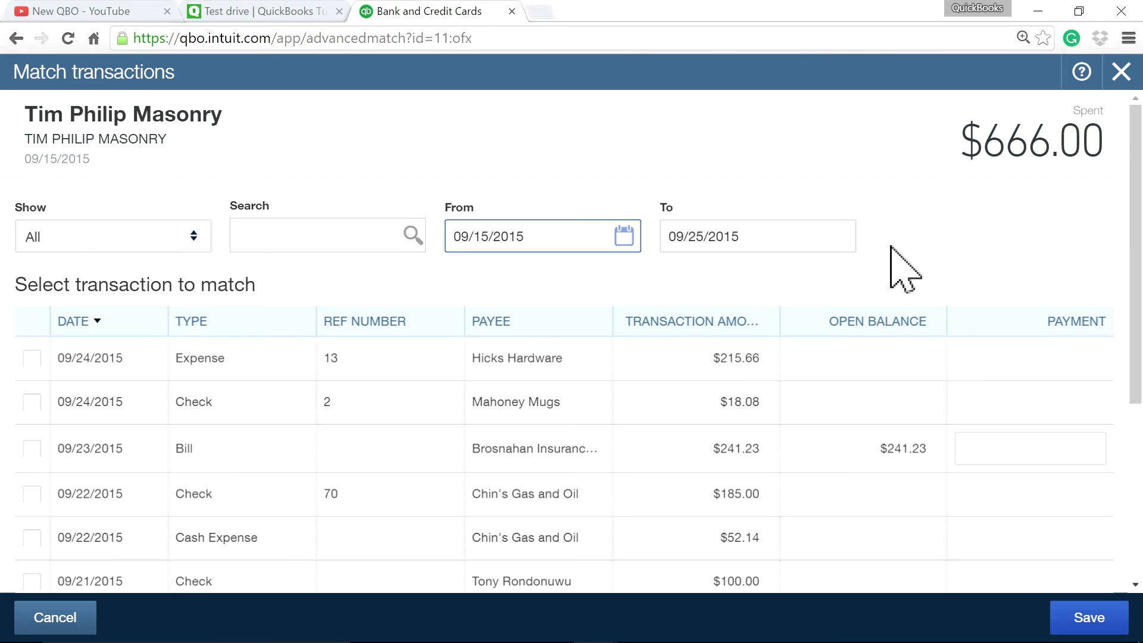
# - Select the 09/15/2015 $666.00 Journal Entry as the match and save it
pyautogui.scroll(-5, 944, 375)
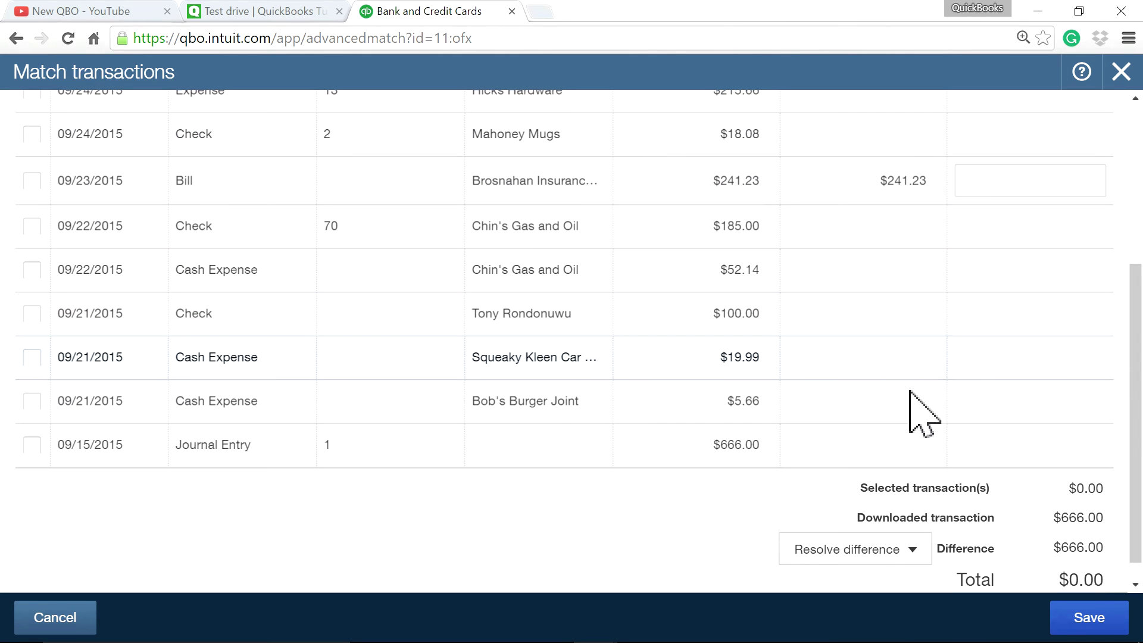
pyautogui.click(40, 445)
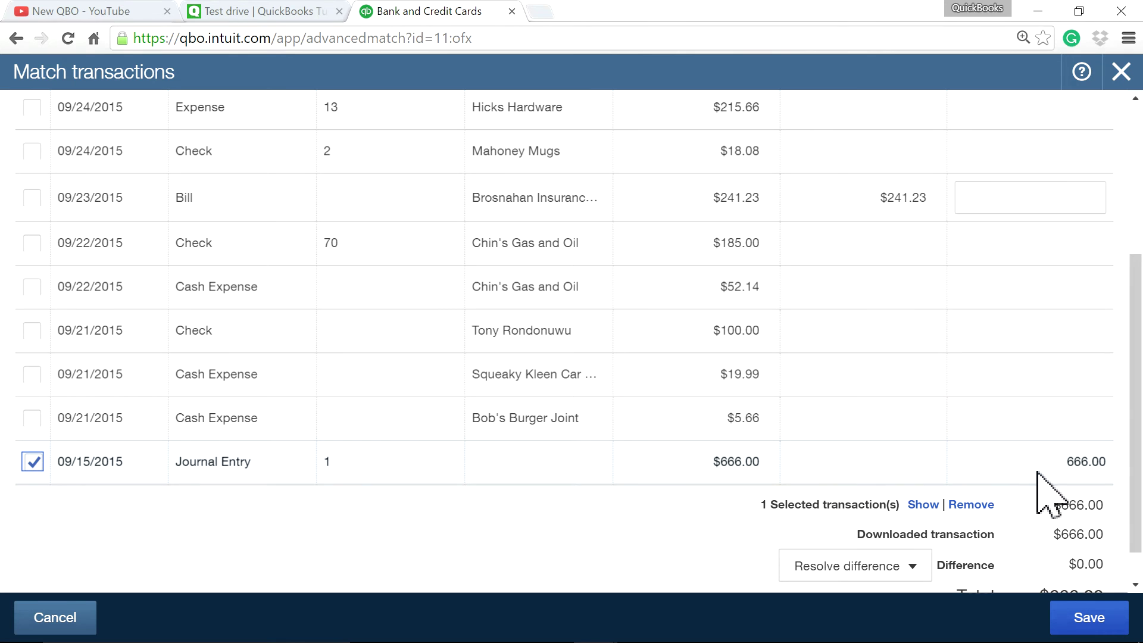
pyautogui.scroll(5, 1033, 473)
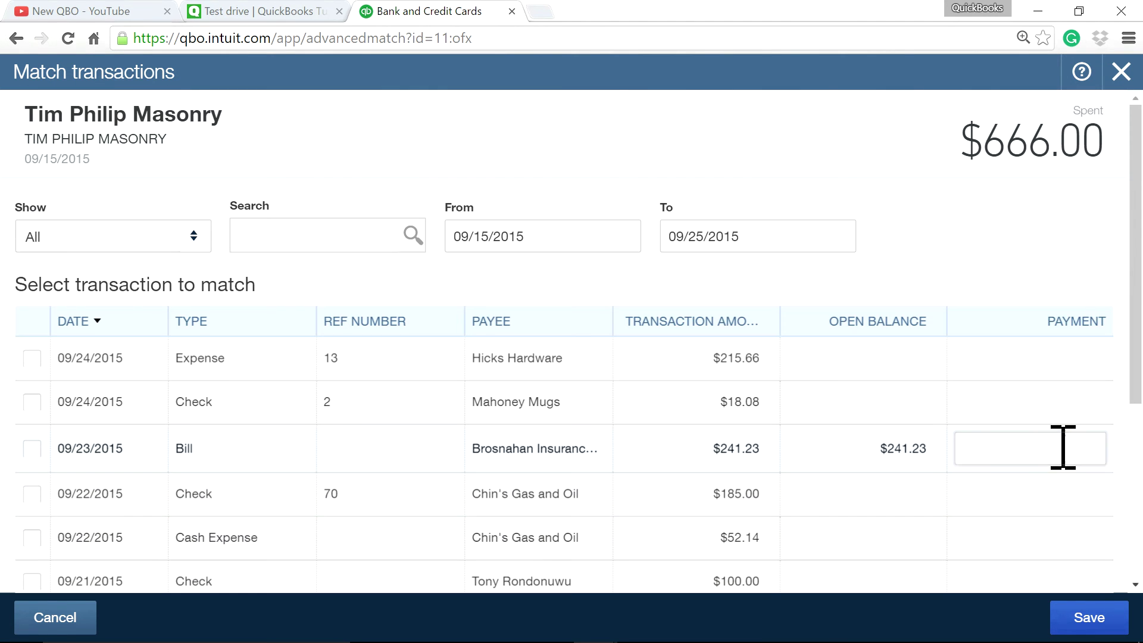
pyautogui.scroll(-5, 947, 295)
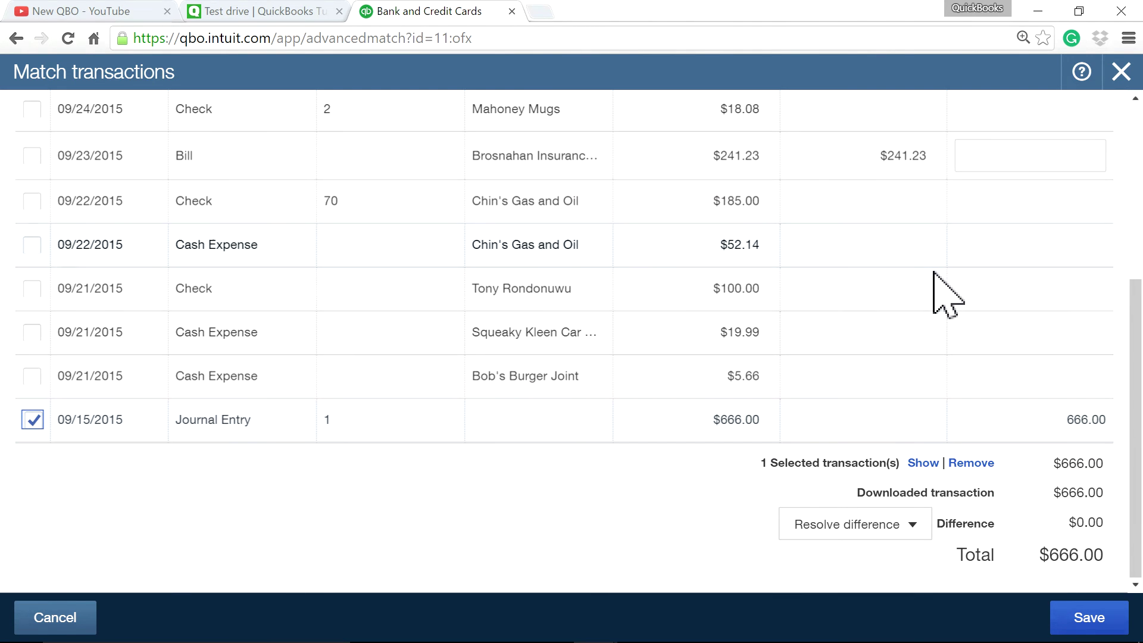
pyautogui.moveTo(1093, 637)
pyautogui.click(1085, 615)
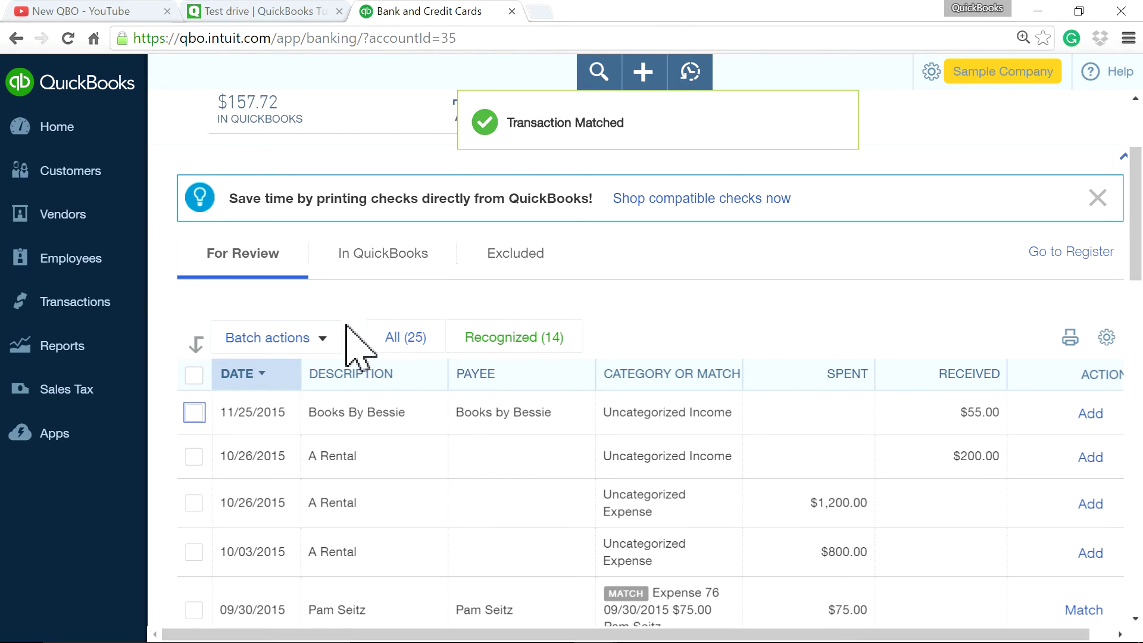
# - Reload banking and view the In QuickBooks list to confirm the $666.00 match
pyautogui.scroll(-20, 1016, 510)
pyautogui.scroll(8, 898, 472)
pyautogui.click(67, 38)
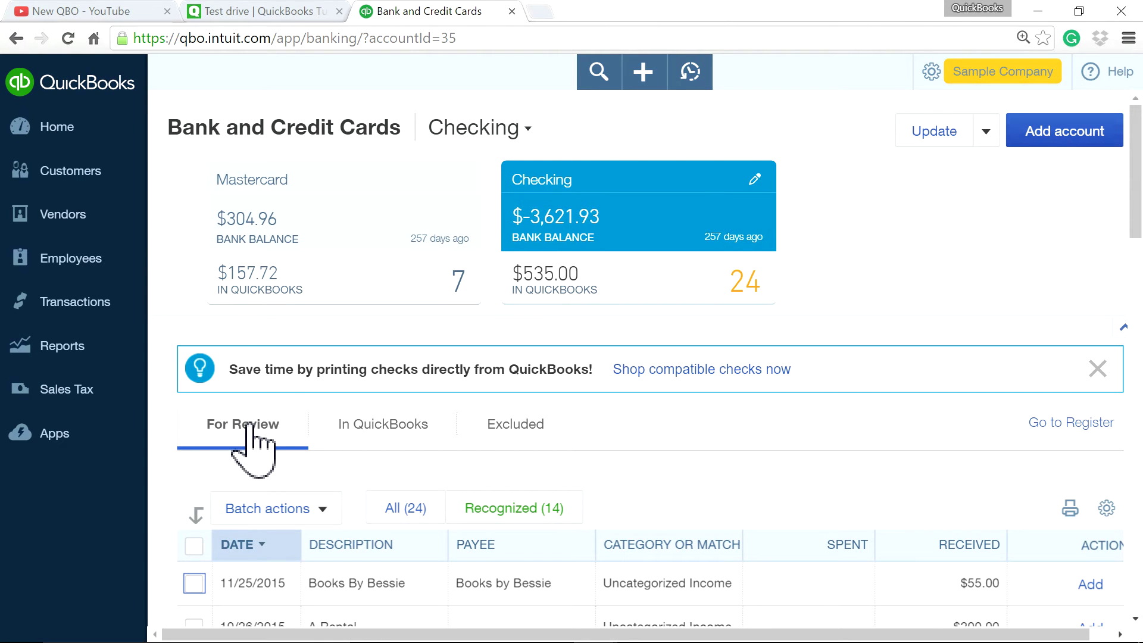
pyautogui.click(389, 426)
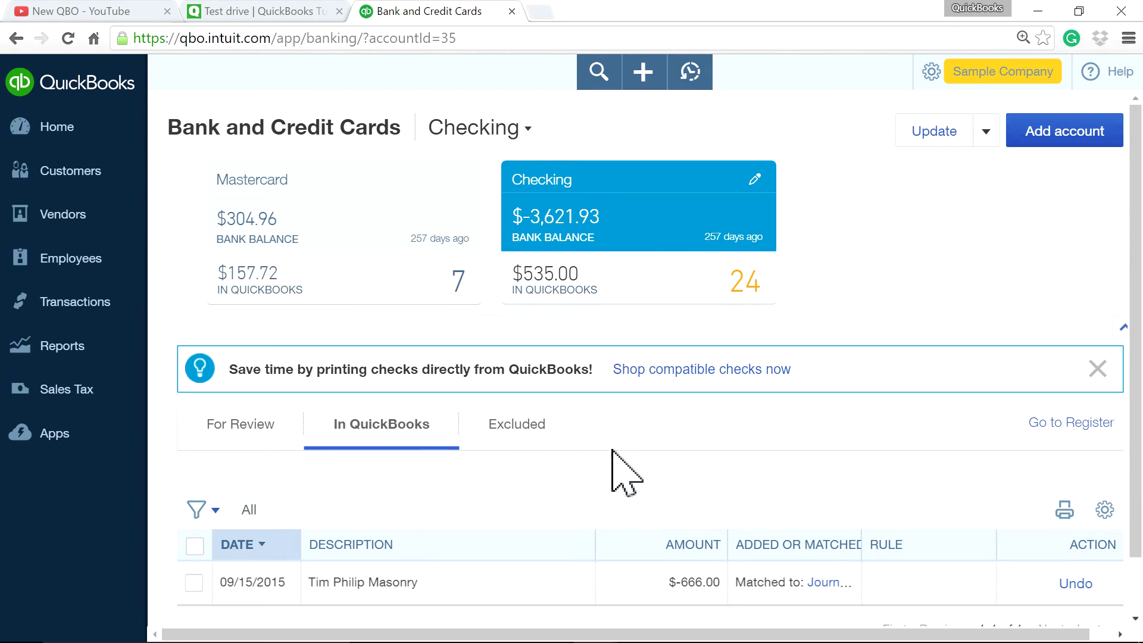
# - Go to the Chart of Accounts under Transactions
pyautogui.scroll(-1, 651, 498)
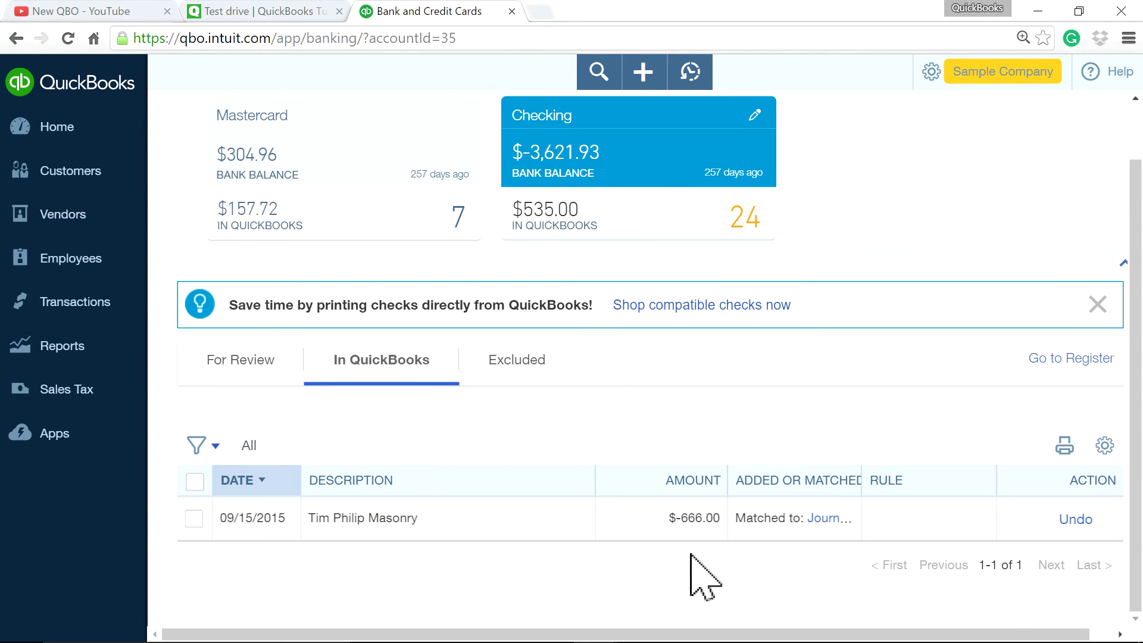
pyautogui.click(77, 303)
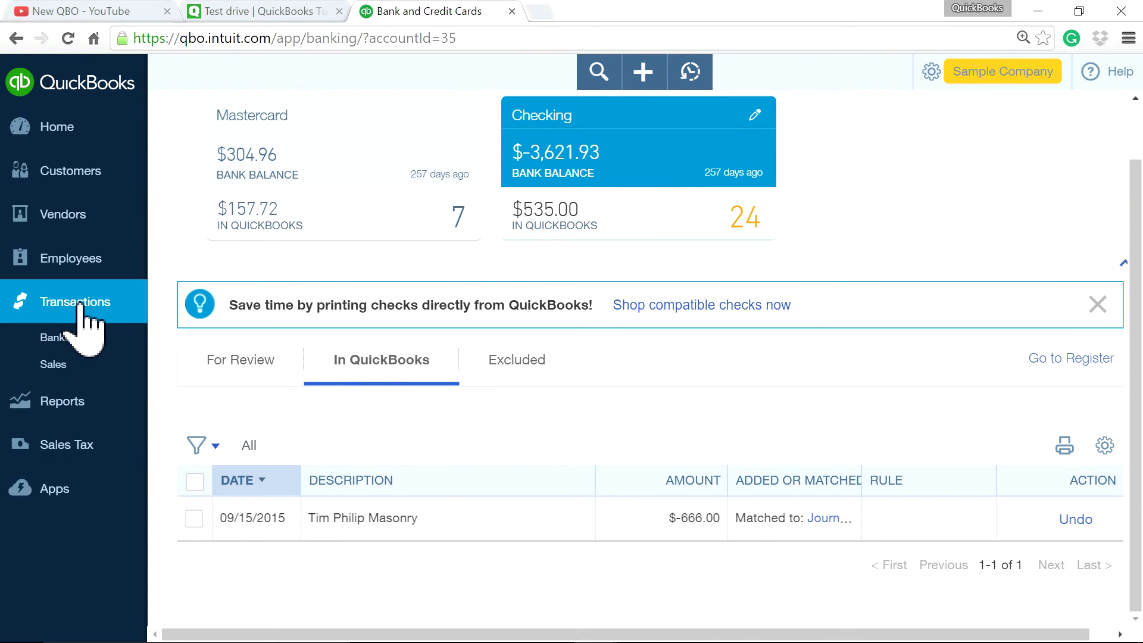
pyautogui.click(76, 419)
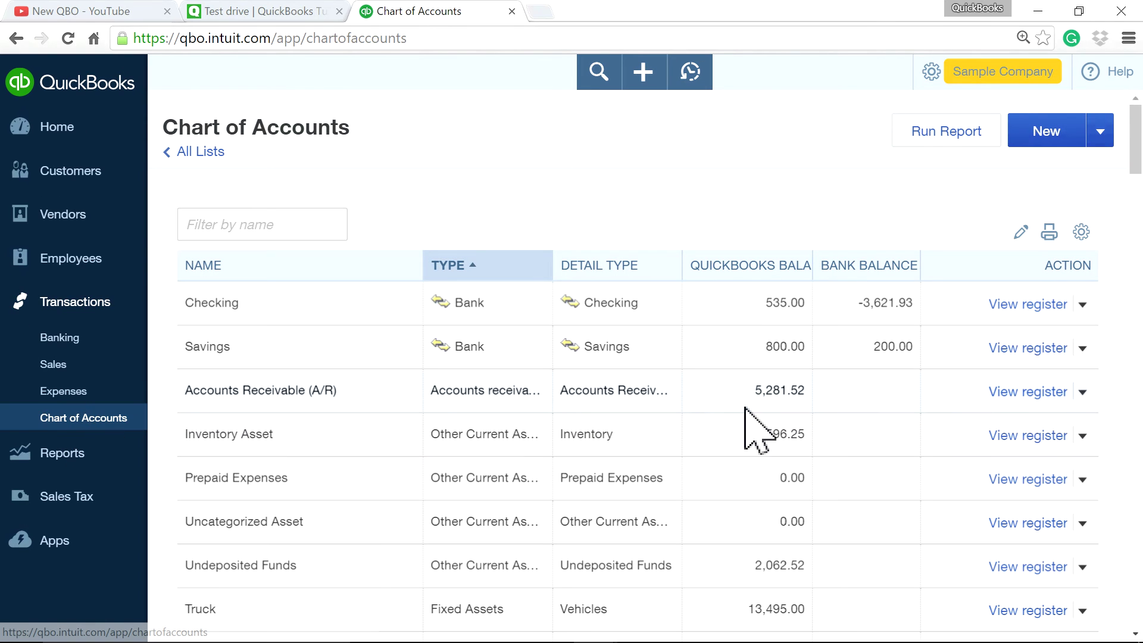
# - Open the Checking register, dismissing the intro tip and a stray new check entry
pyautogui.click(1003, 303)
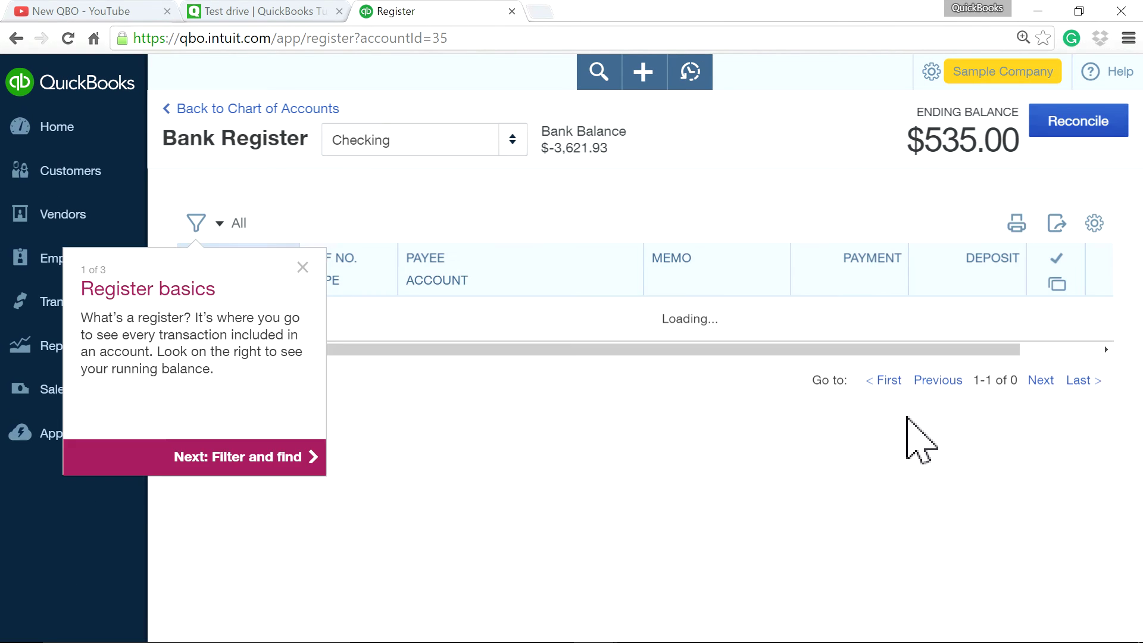
pyautogui.click(303, 313)
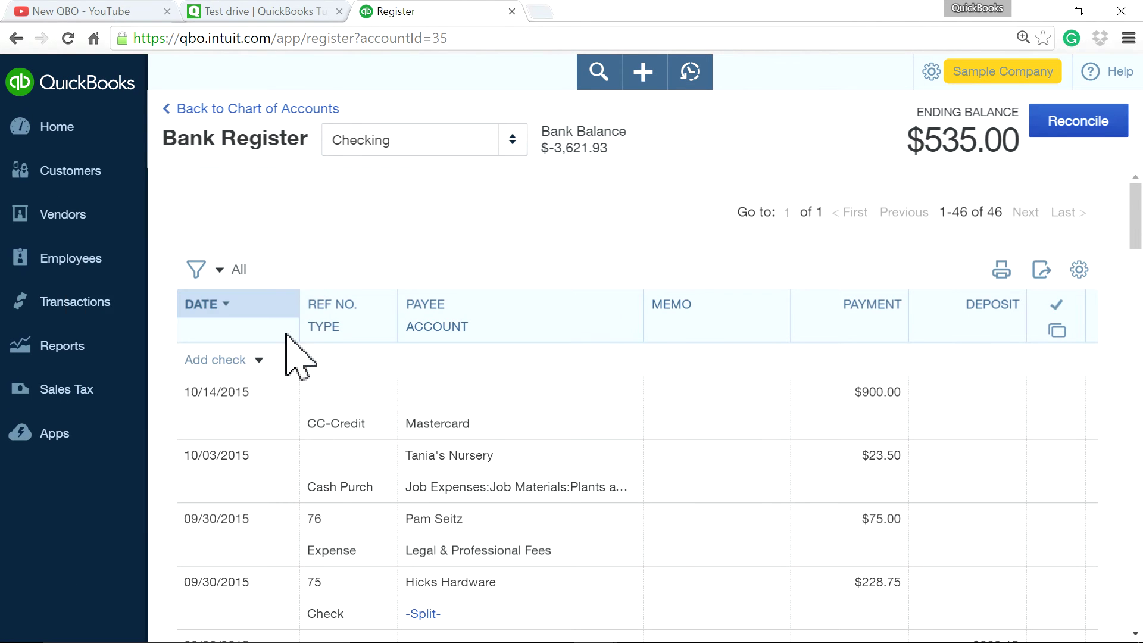
pyautogui.click(211, 360)
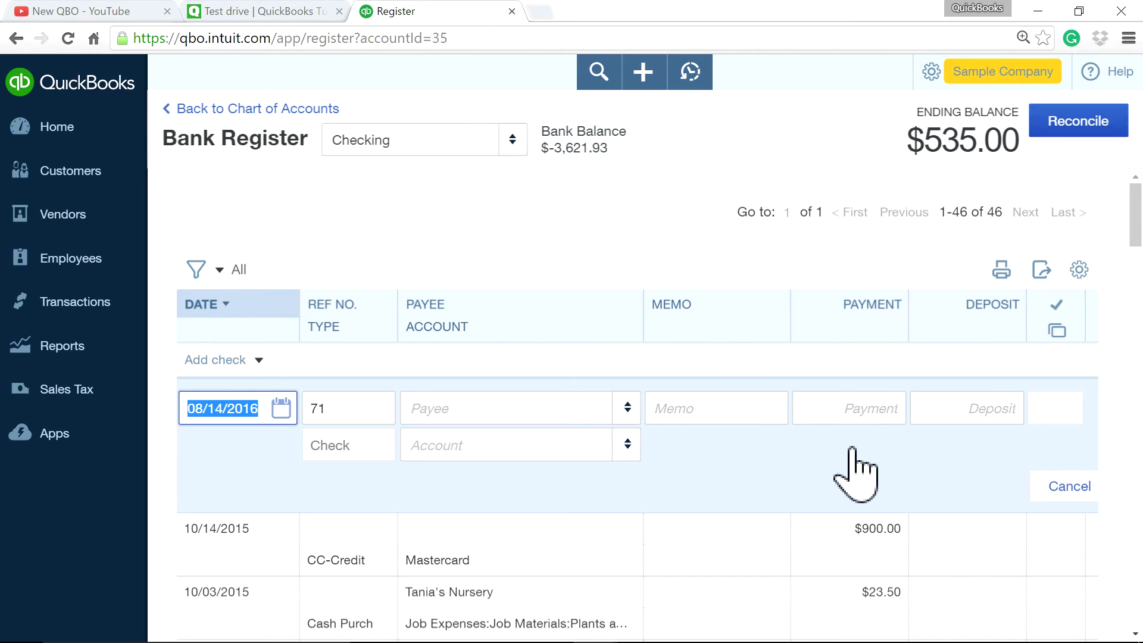
pyautogui.click(1040, 492)
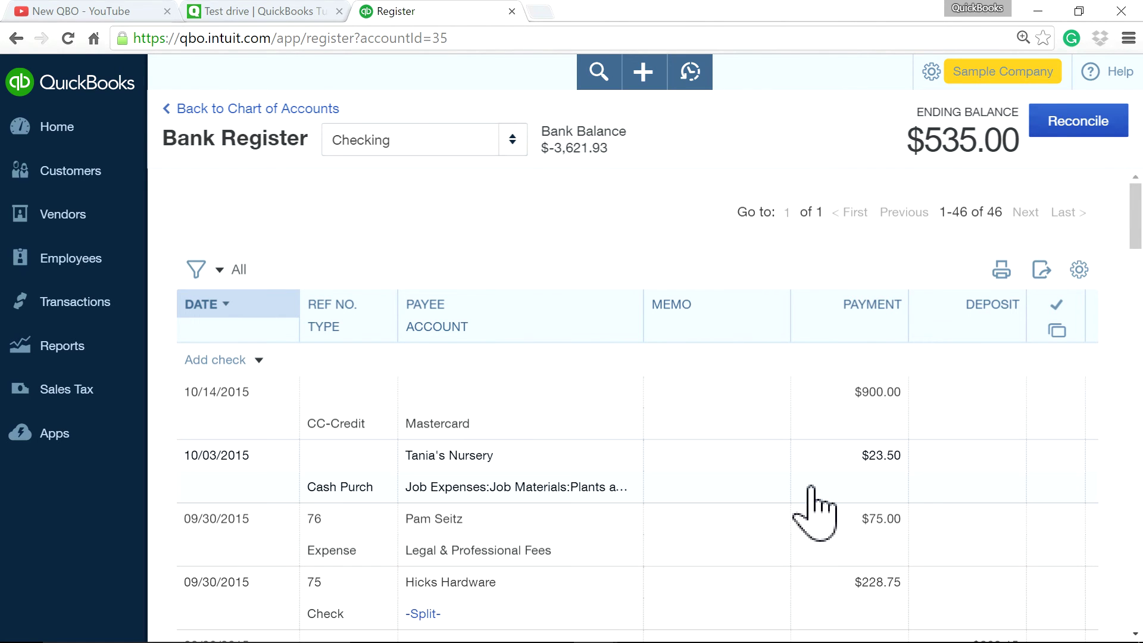
pyautogui.scroll(-3, 813, 500)
pyautogui.scroll(-9, 828, 483)
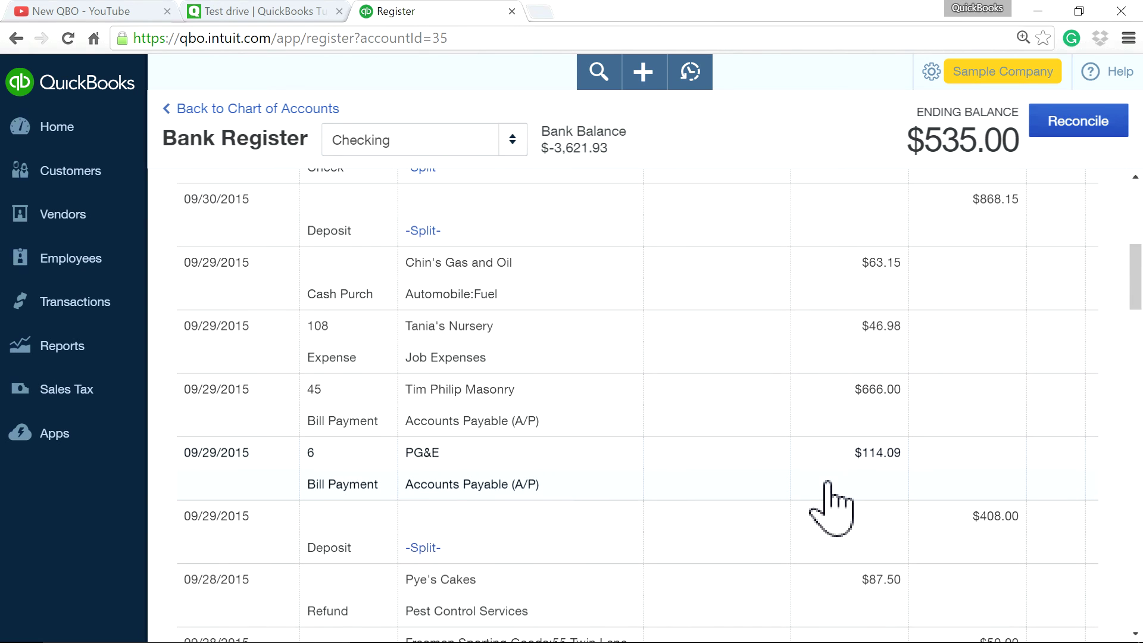
pyautogui.scroll(10, 839, 504)
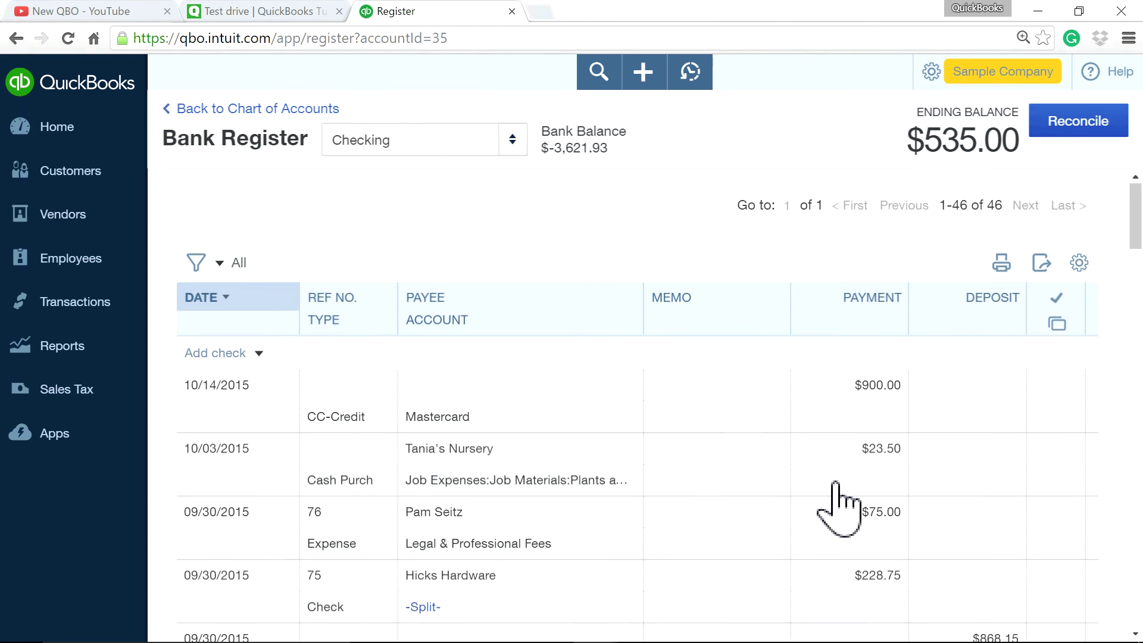
# - Filter the Checking register to dates from 09/15/2015 to 09/15/2015
pyautogui.click(198, 269)
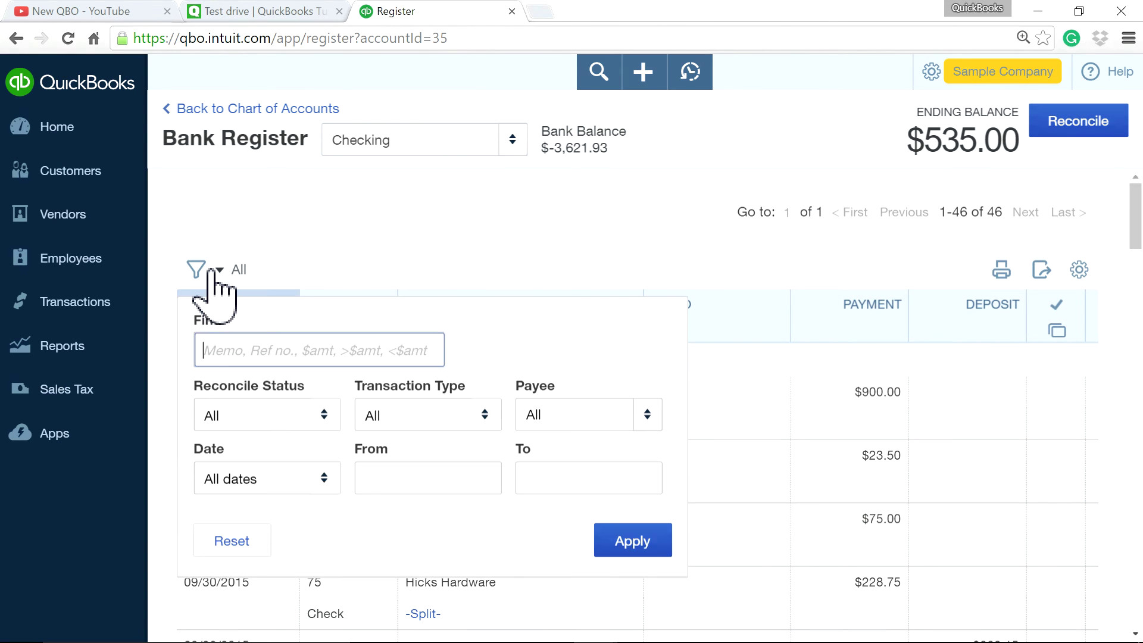
pyautogui.click(485, 478)
pyautogui.click(409, 439)
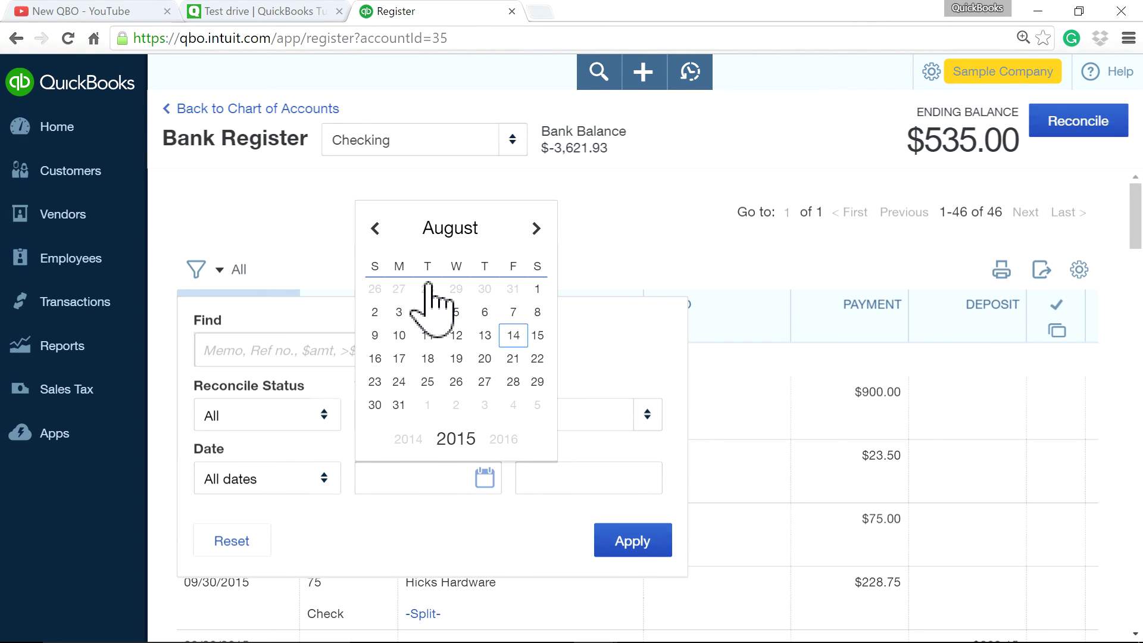
pyautogui.click(536, 228)
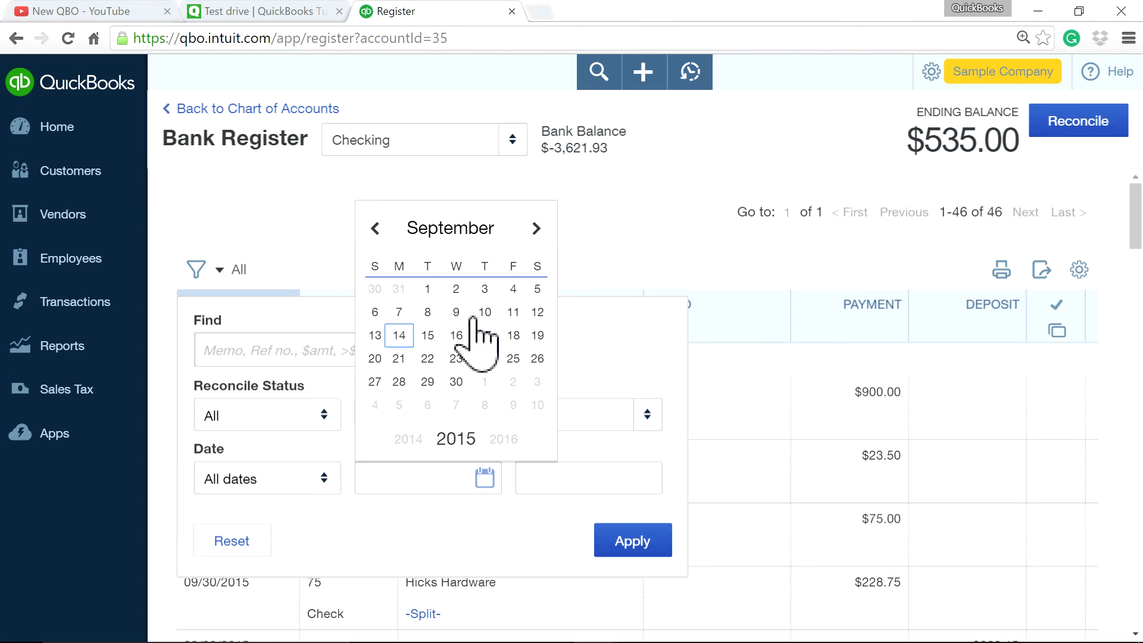
pyautogui.click(427, 335)
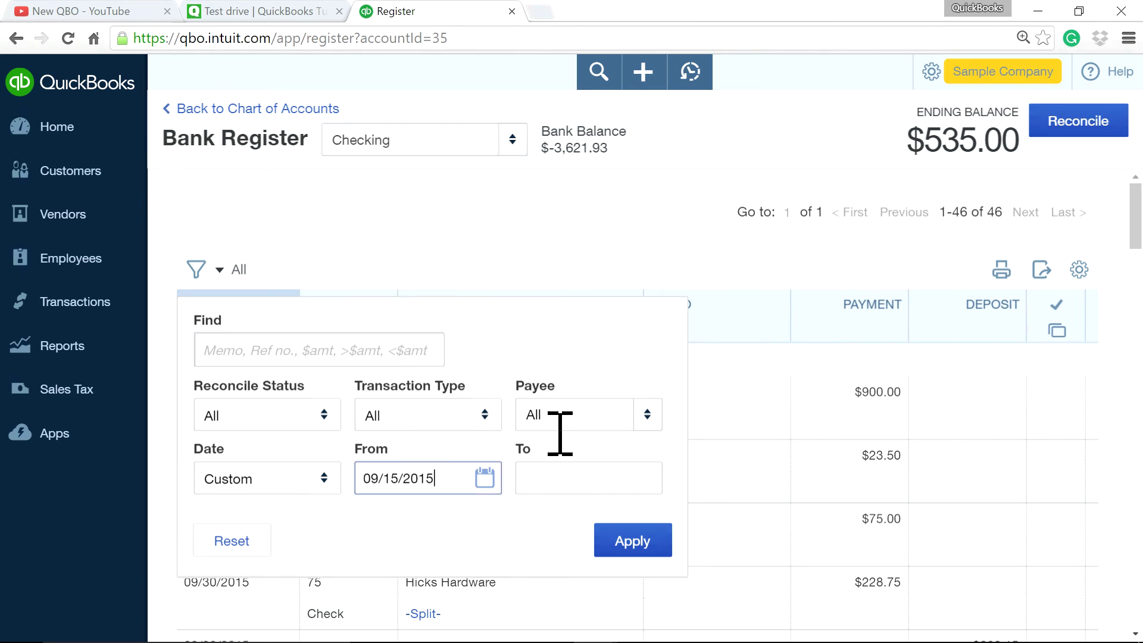
pyautogui.click(645, 477)
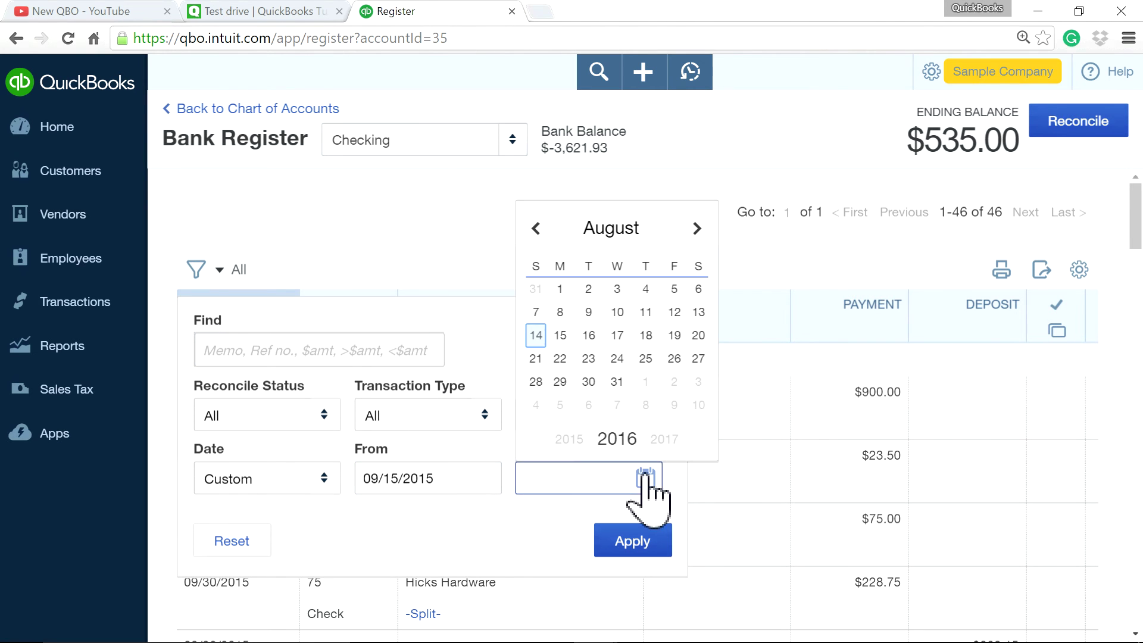
pyautogui.click(697, 229)
pyautogui.click(569, 439)
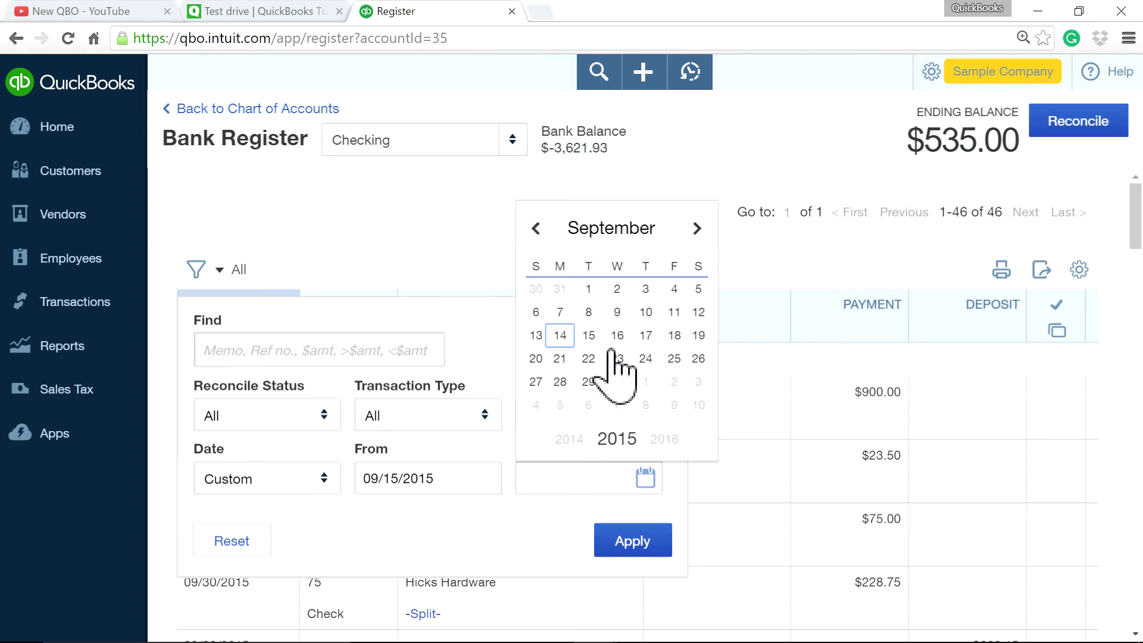
pyautogui.click(598, 336)
pyautogui.click(625, 546)
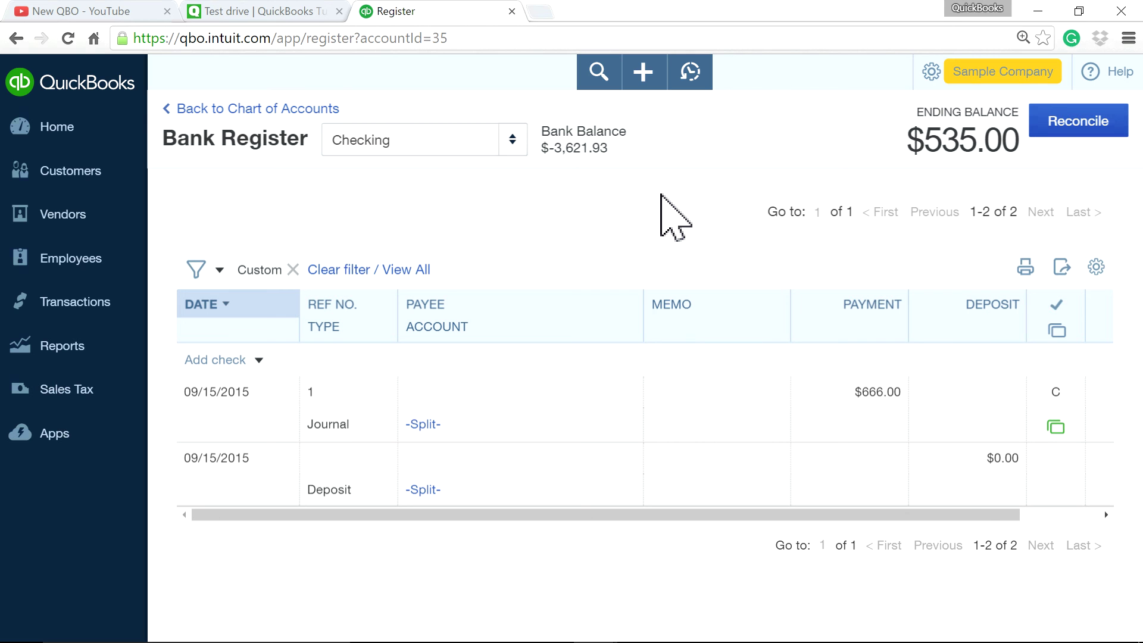
# - Return to the QuickBooks home dashboard, then bring the NewQBO test-drive page back
pyautogui.click(49, 128)
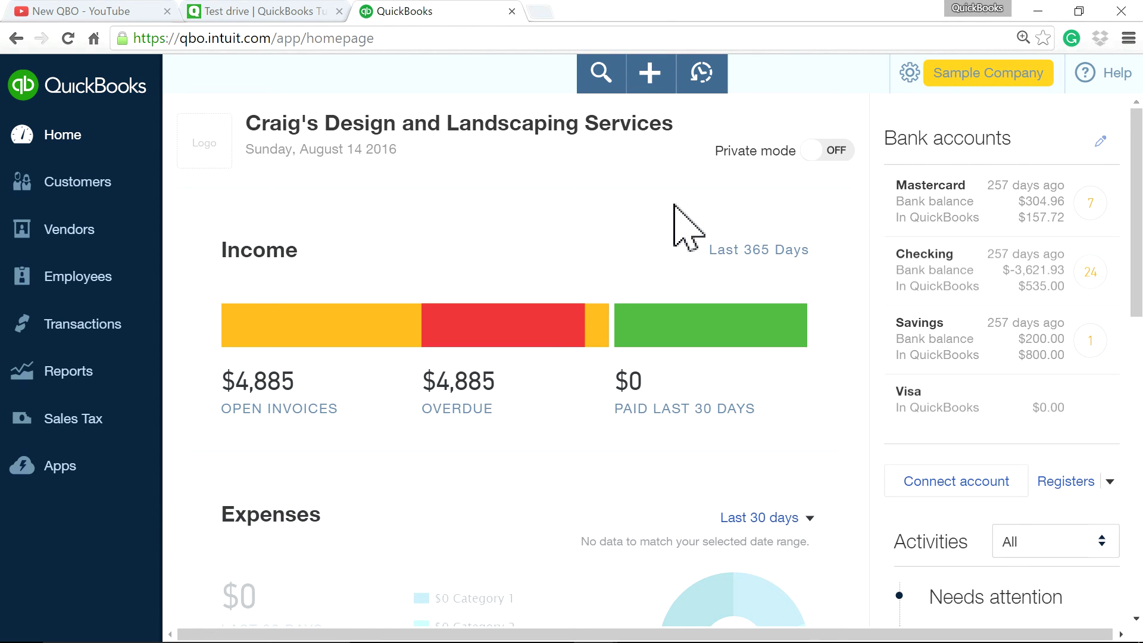
pyautogui.click(264, 9)
pyautogui.scroll(6, 227, 191)
pyautogui.scroll(6, 227, 212)
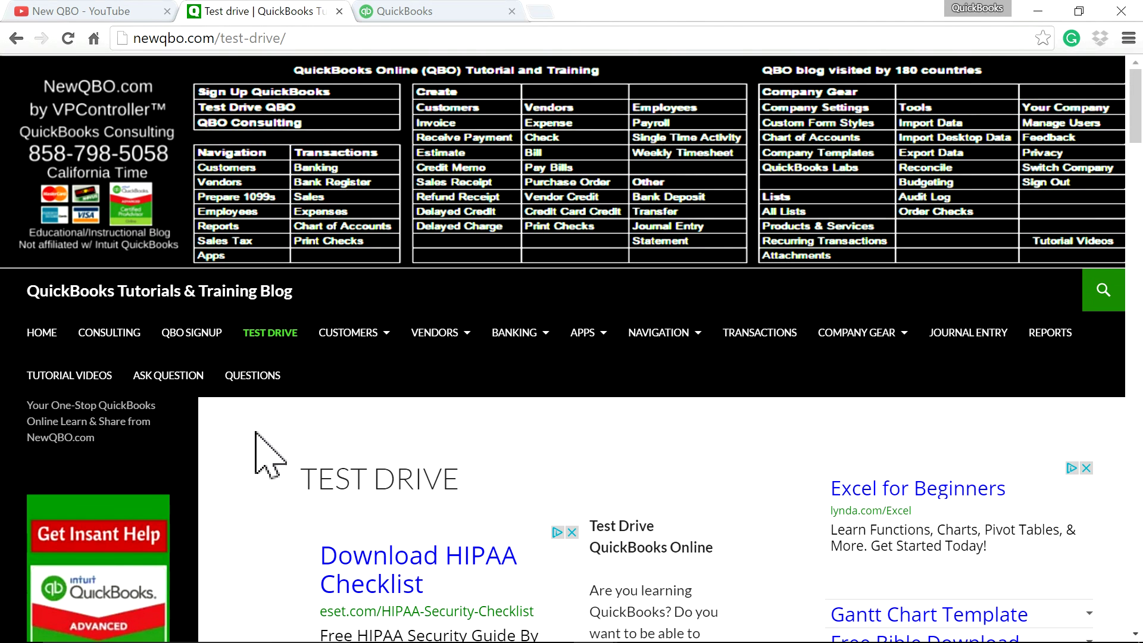